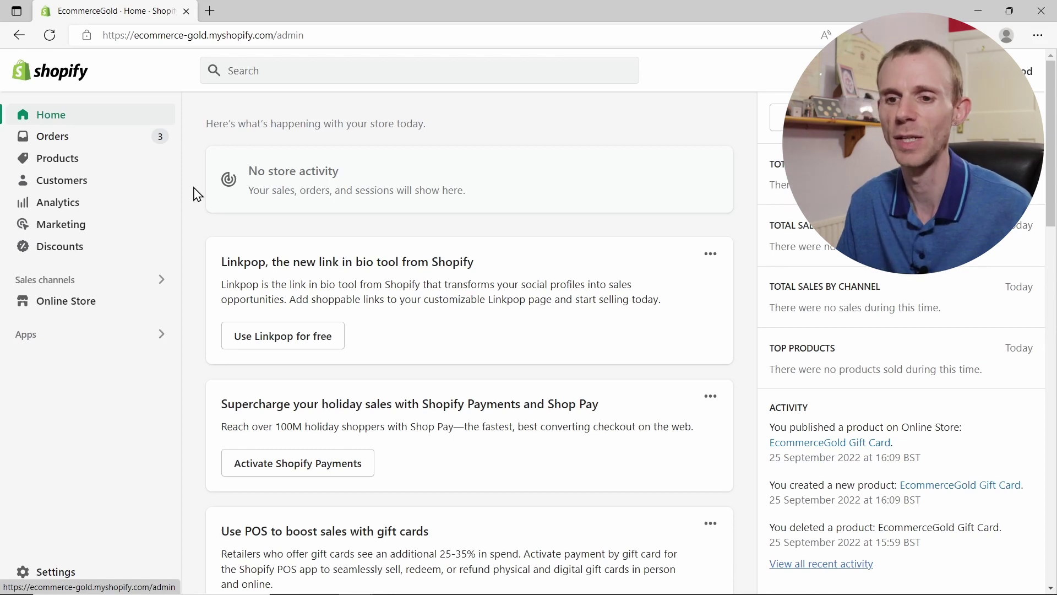
Step: Open the Dawn 7.0 theme editor and show the page templates available under Pages
{"action": "left_click", "coordinate": [66, 304]}
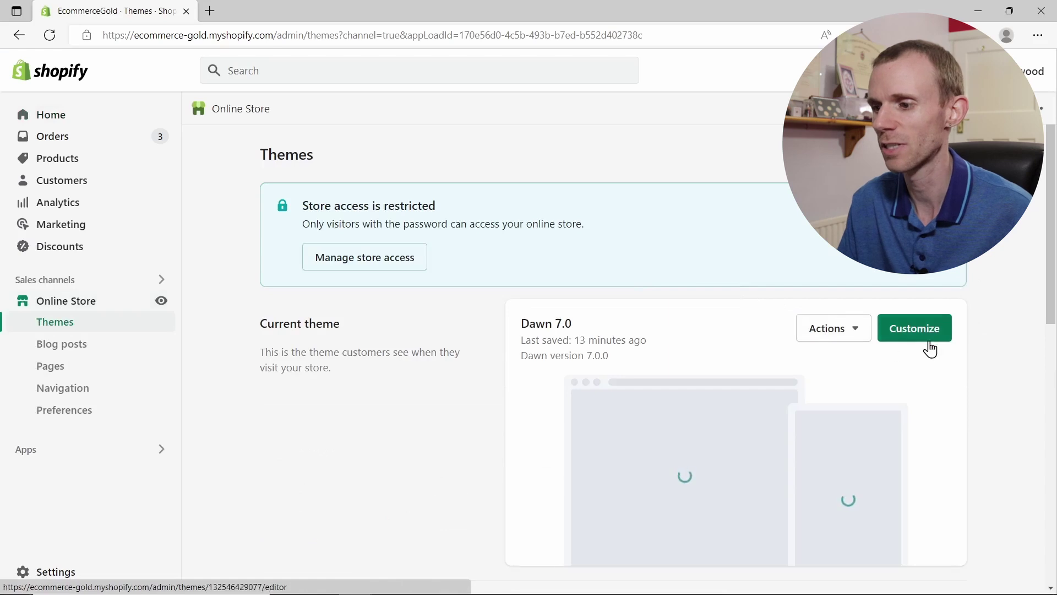
{"action": "left_click", "coordinate": [930, 349]}
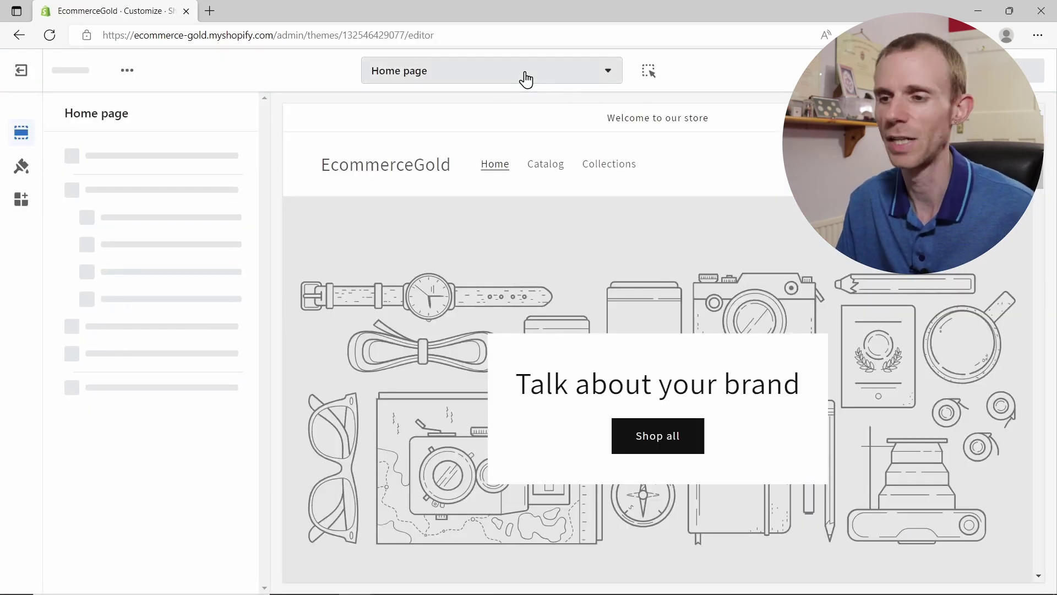
{"action": "left_click", "coordinate": [526, 79]}
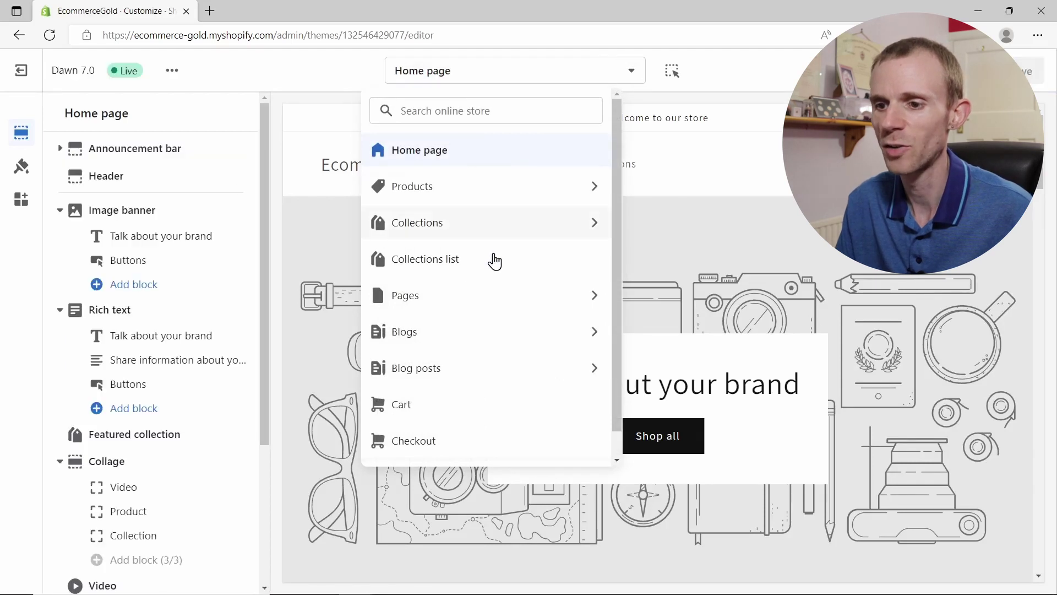
{"action": "left_click", "coordinate": [444, 297]}
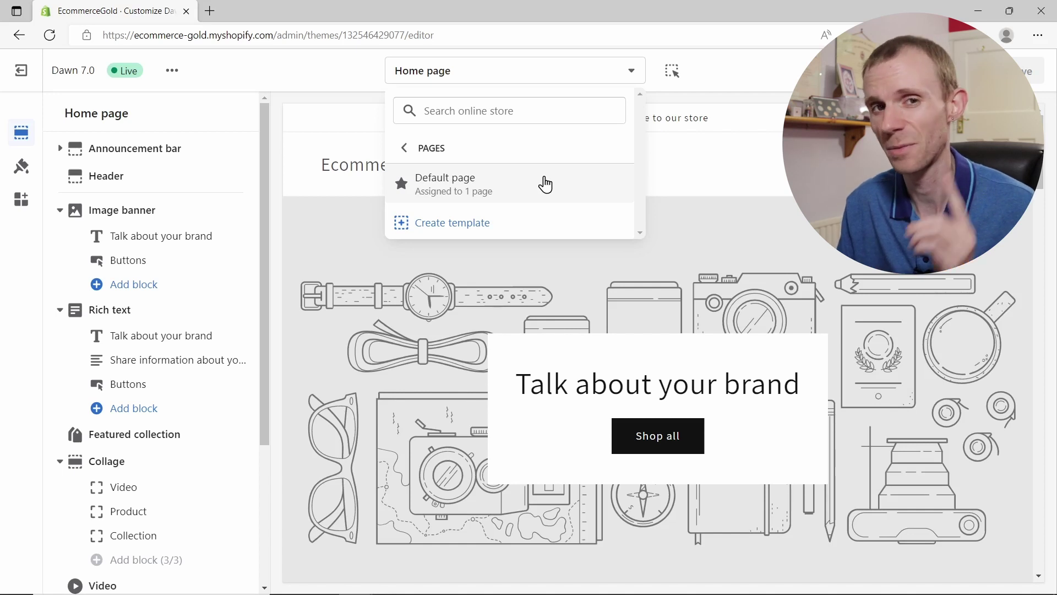
Step: Create a new page template named 'Contact' based on Default page
{"action": "left_click", "coordinate": [450, 226]}
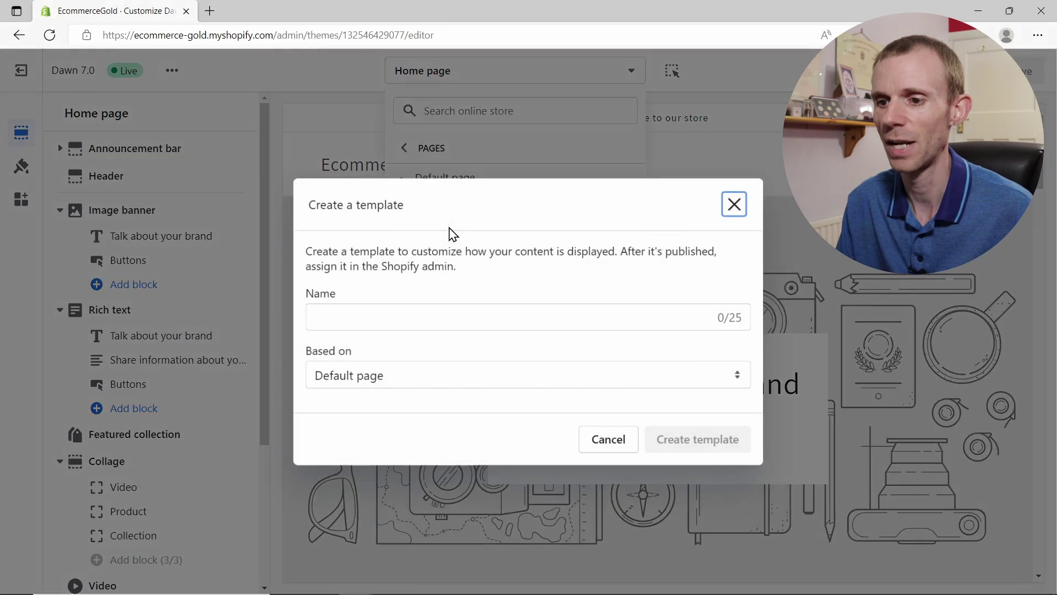
{"action": "left_click", "coordinate": [412, 316]}
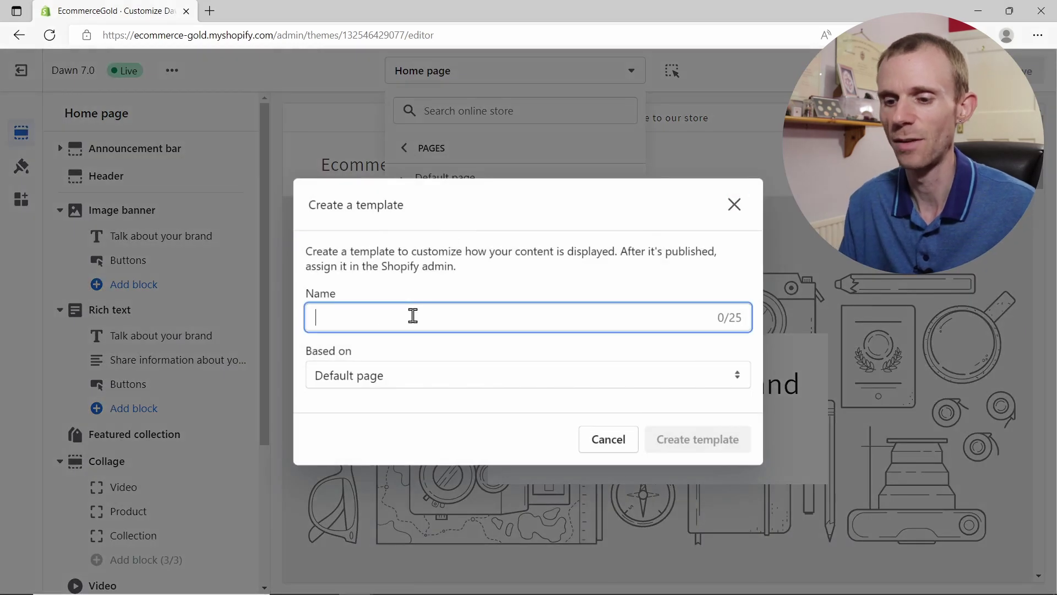
{"action": "type", "text": "Contact"}
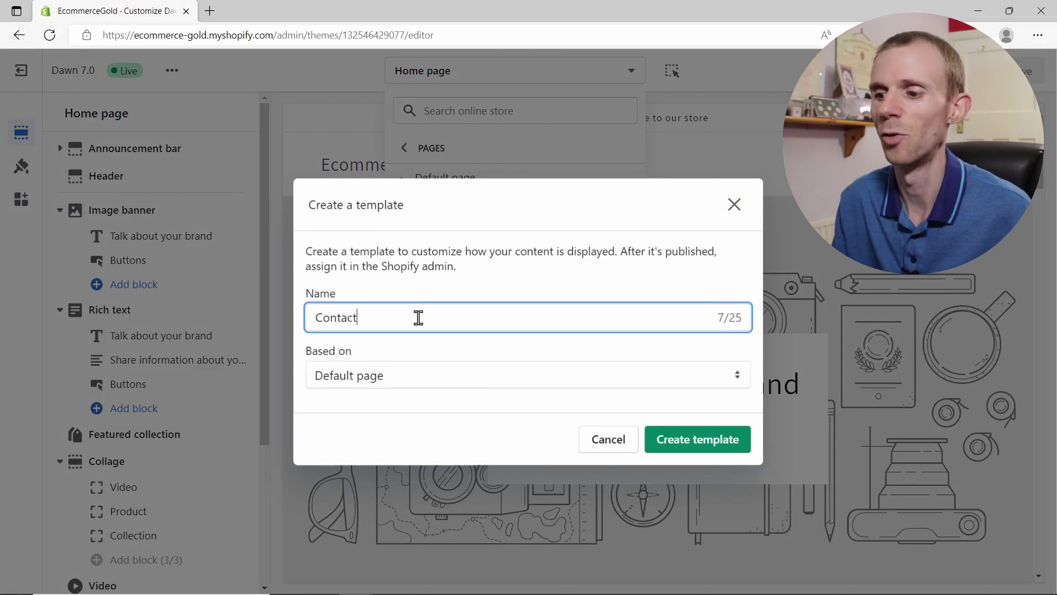
{"action": "left_click", "coordinate": [720, 444]}
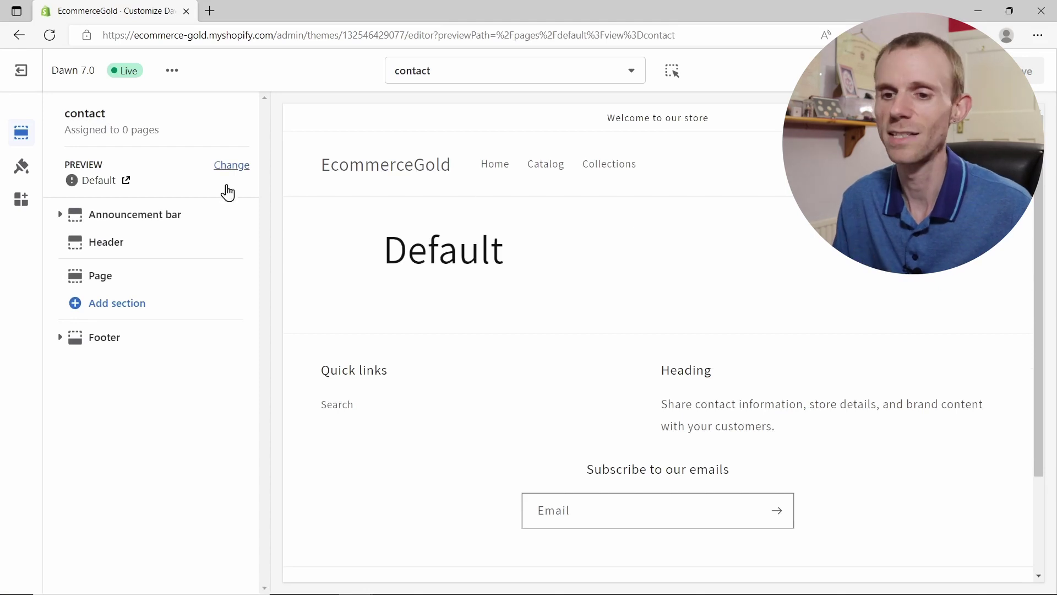
Step: Add a Contact form section with Name, Email, Phone number and Comment fields
{"action": "left_click", "coordinate": [127, 313]}
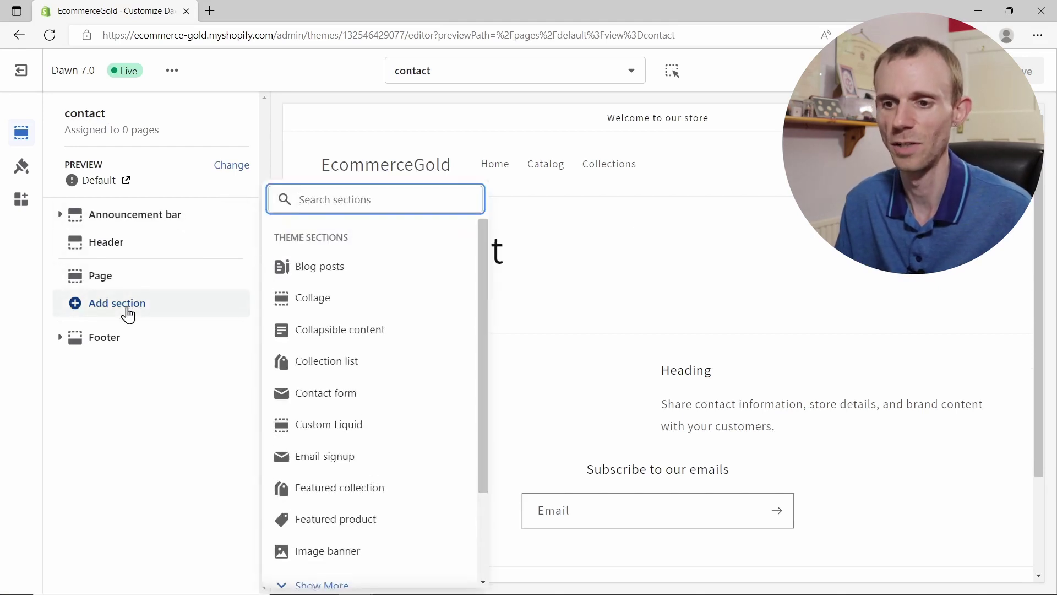
{"action": "left_click", "coordinate": [342, 399]}
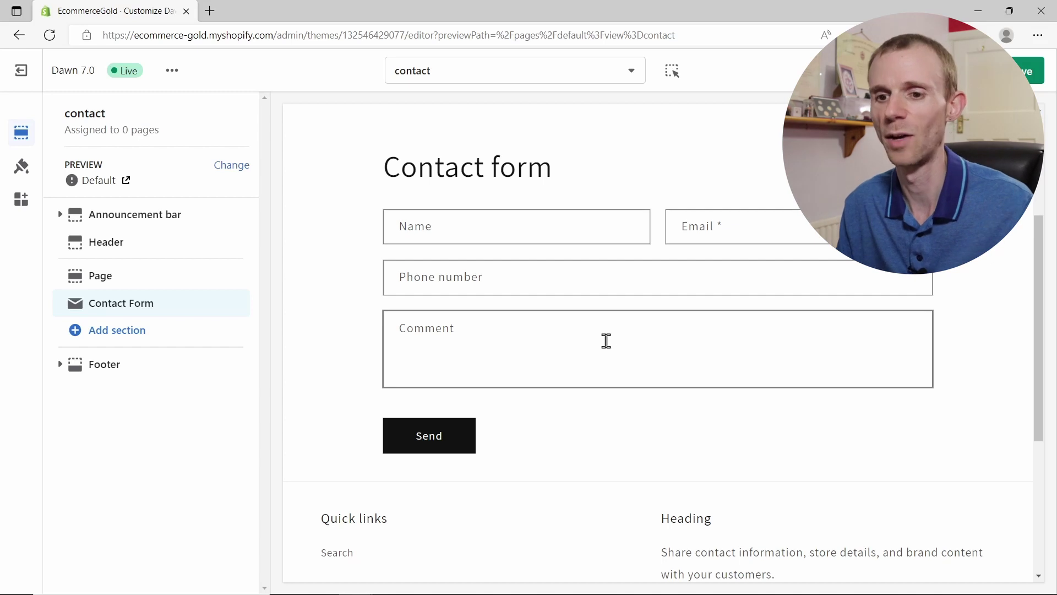
{"action": "scroll", "coordinate": [668, 346], "scroll_direction": "up", "scroll_amount": 2}
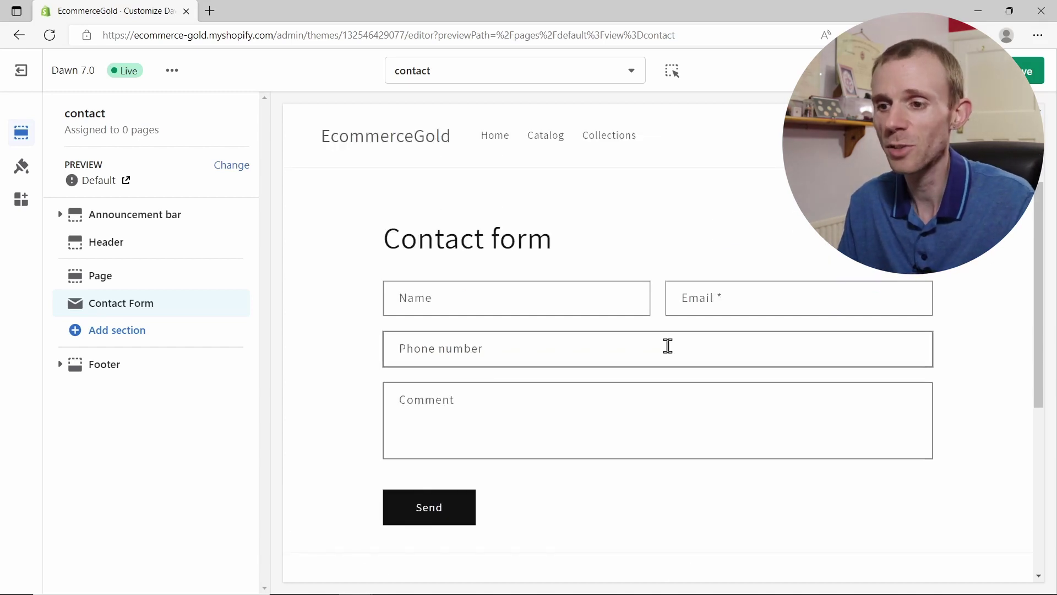
{"action": "scroll", "coordinate": [668, 346], "scroll_direction": "down", "scroll_amount": 1}
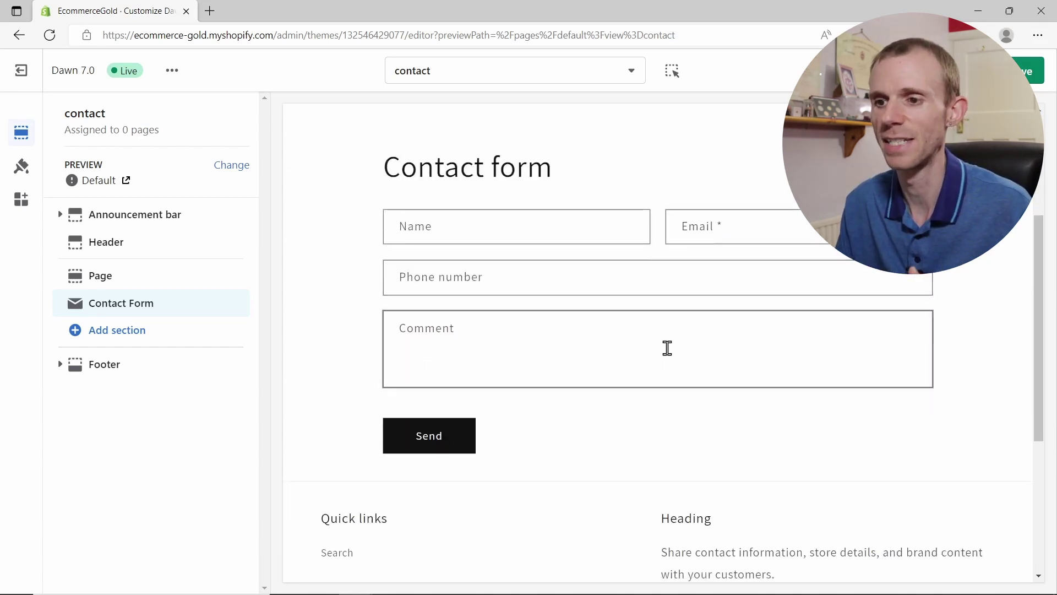
{"action": "scroll", "coordinate": [667, 349], "scroll_direction": "up", "scroll_amount": 1}
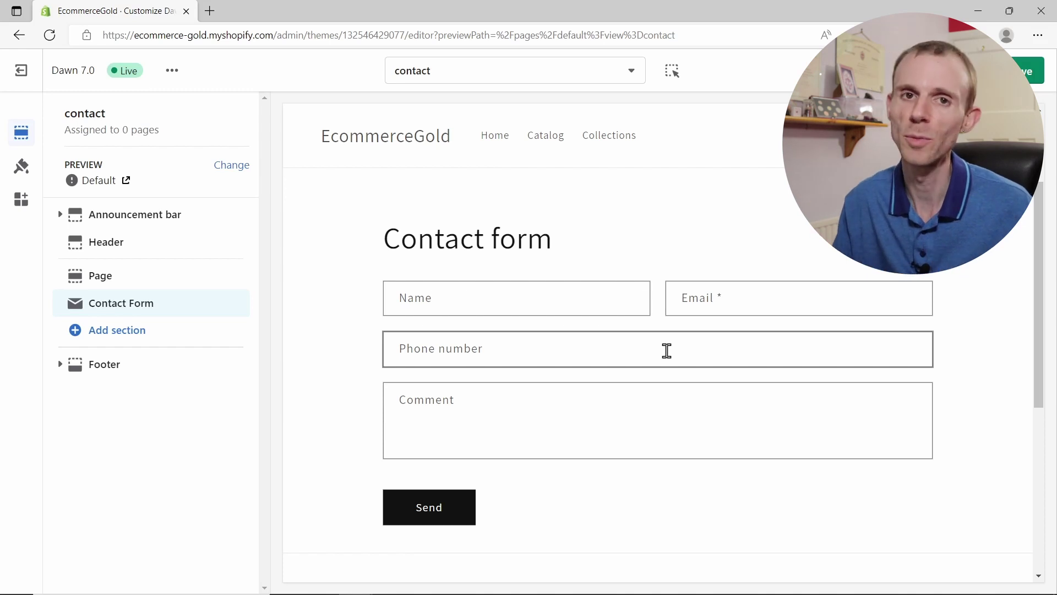
Step: Add a Rich text section from the expanded section list
{"action": "left_click", "coordinate": [138, 333]}
{"action": "scroll", "coordinate": [342, 485], "scroll_direction": "down", "scroll_amount": 1}
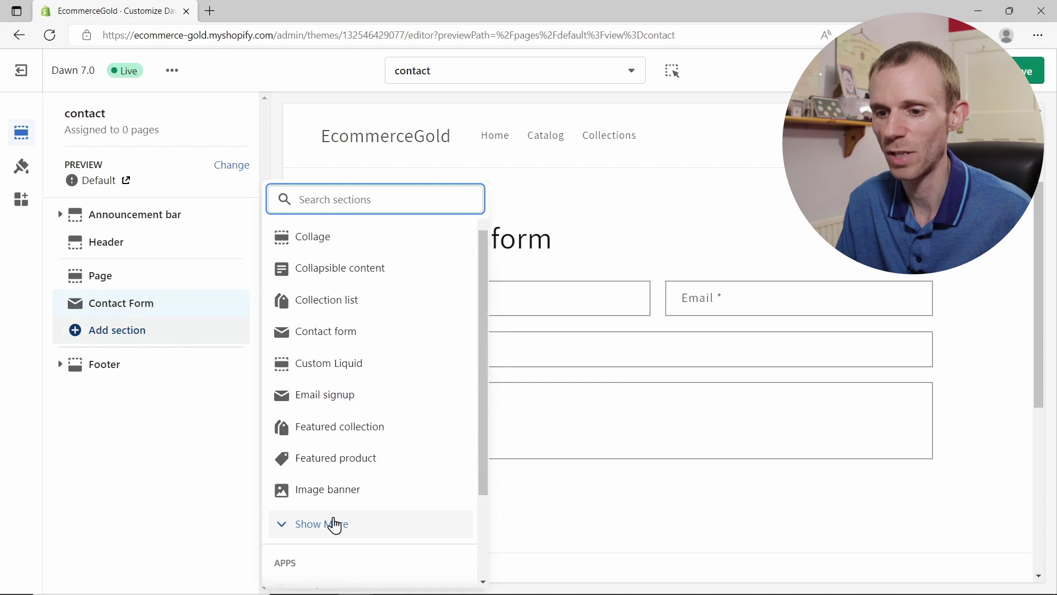
{"action": "left_click", "coordinate": [333, 524]}
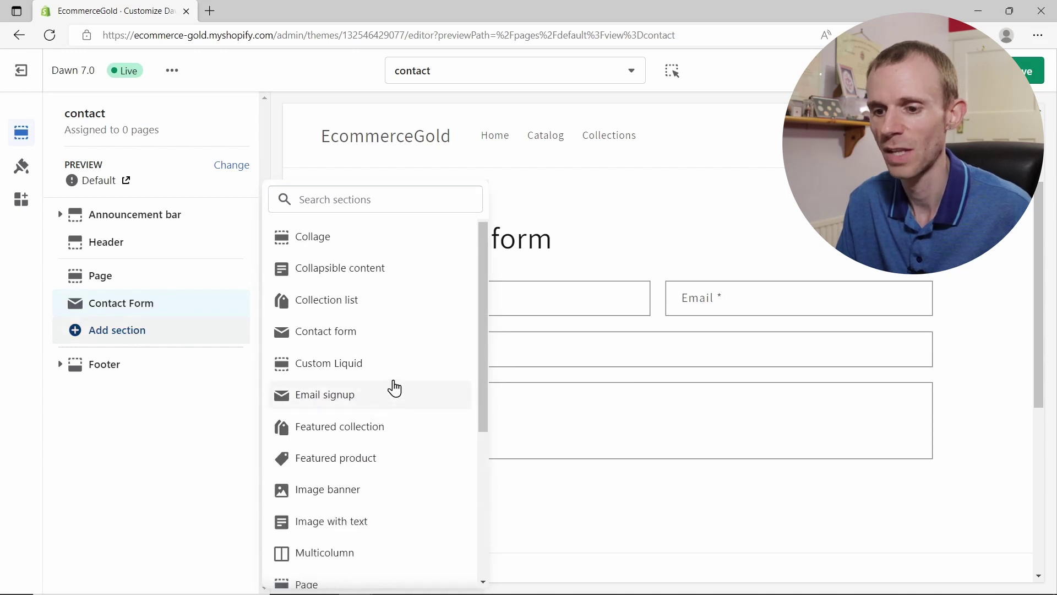
{"action": "scroll", "coordinate": [394, 383], "scroll_direction": "down", "scroll_amount": 1}
{"action": "scroll", "coordinate": [396, 383], "scroll_direction": "down", "scroll_amount": 3}
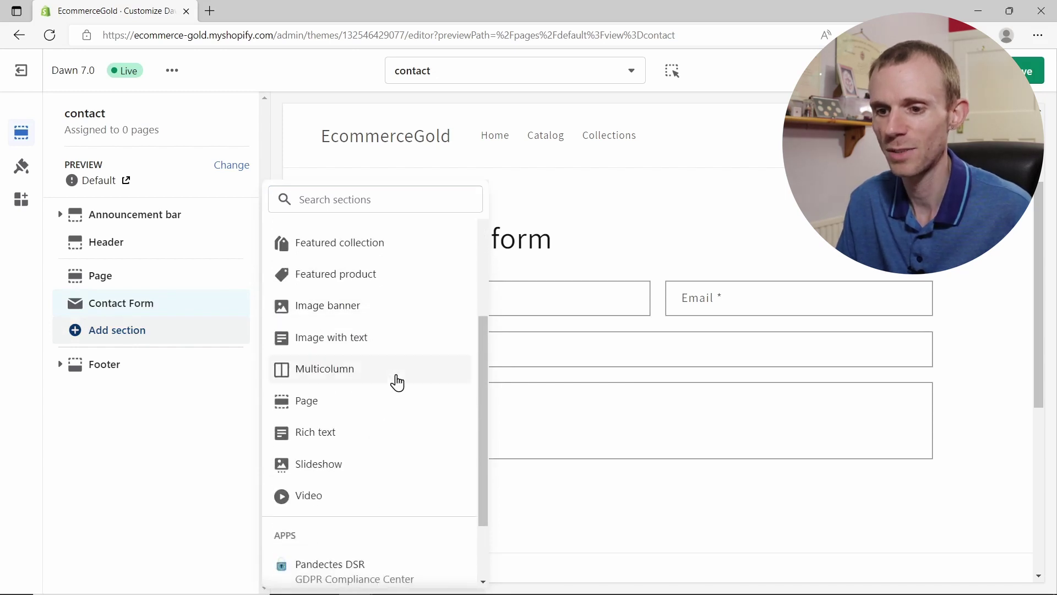
{"action": "left_click", "coordinate": [345, 432]}
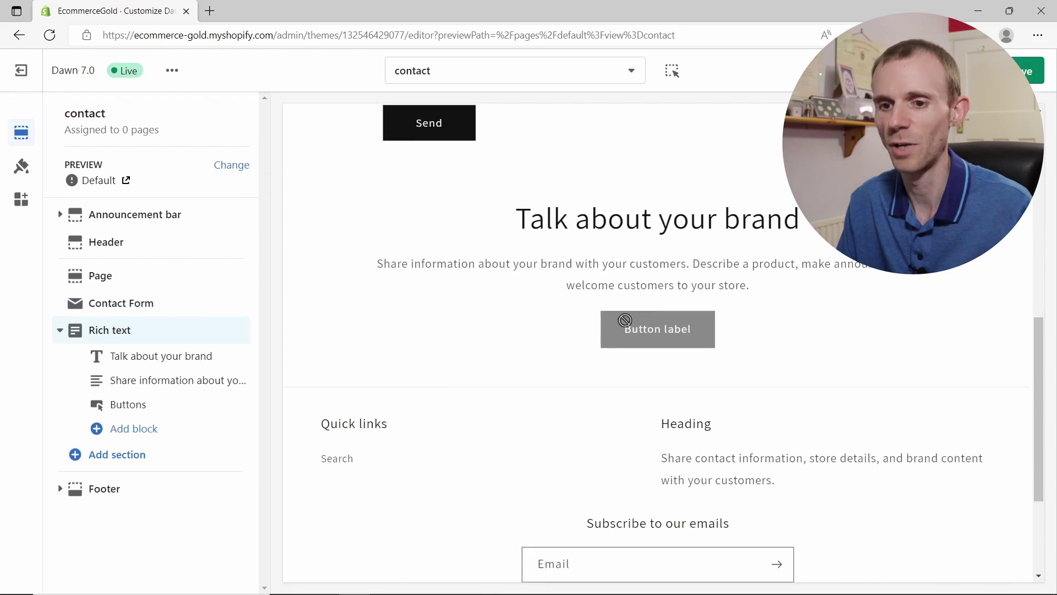
Step: Remove the Buttons and Heading blocks from the Rich text section
{"action": "left_click", "coordinate": [163, 406]}
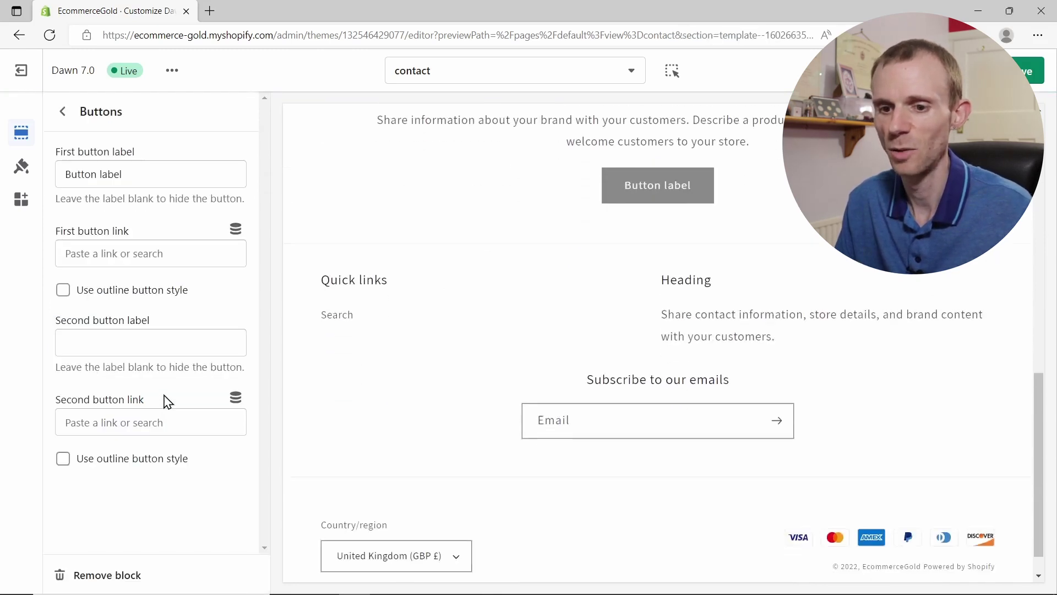
{"action": "left_click", "coordinate": [122, 574]}
{"action": "scroll", "coordinate": [496, 359], "scroll_direction": "up", "scroll_amount": 5}
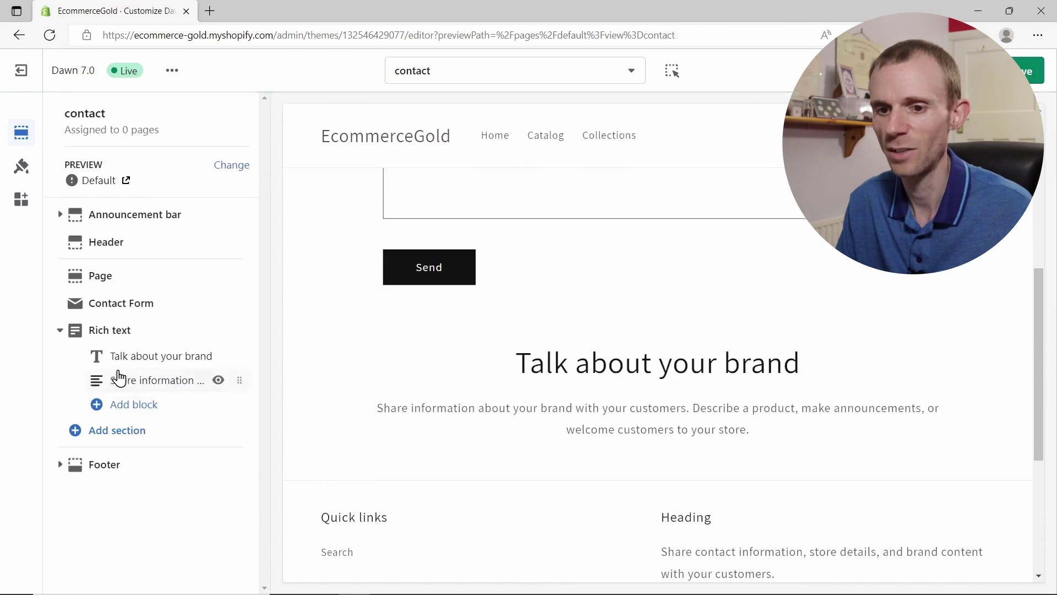
{"action": "left_click", "coordinate": [138, 363]}
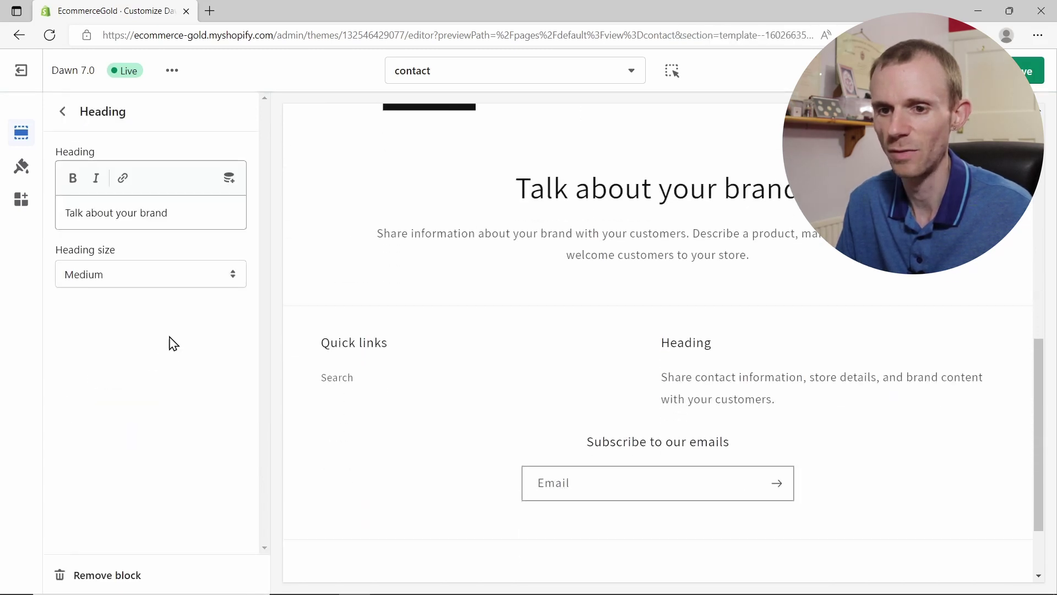
{"action": "left_click", "coordinate": [109, 575]}
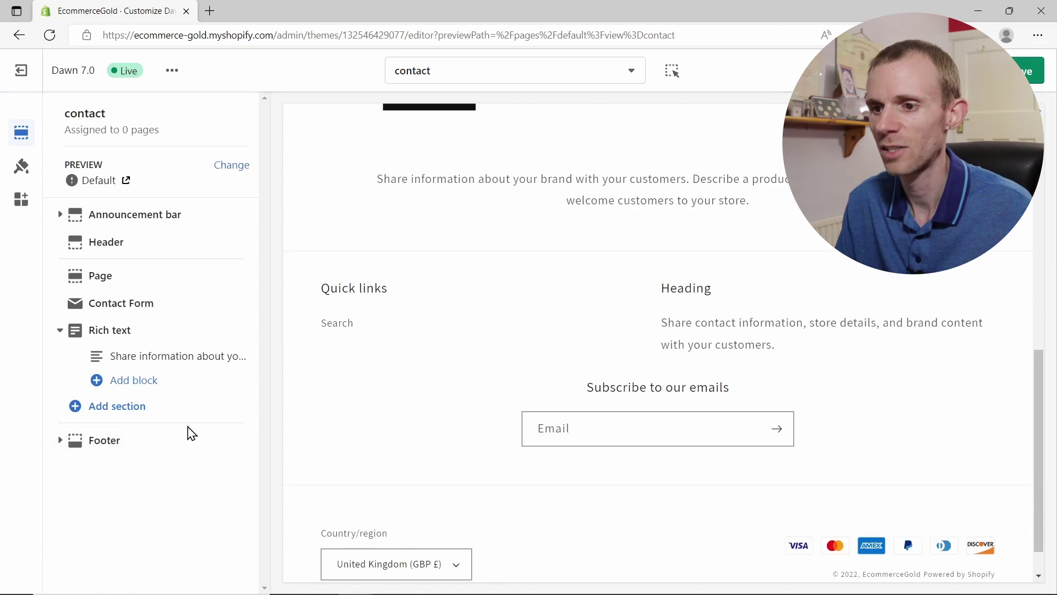
Step: Replace the Rich text description with 'Our contact number is whatever'
{"action": "left_click", "coordinate": [144, 357]}
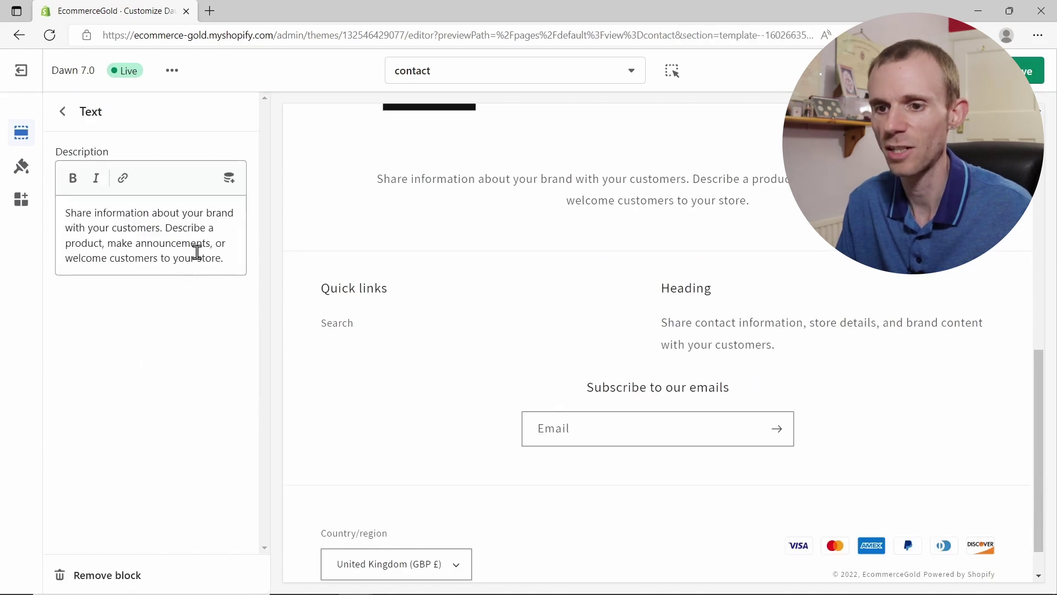
{"action": "left_click_drag", "start_coordinate": [227, 259], "coordinate": [57, 207]}
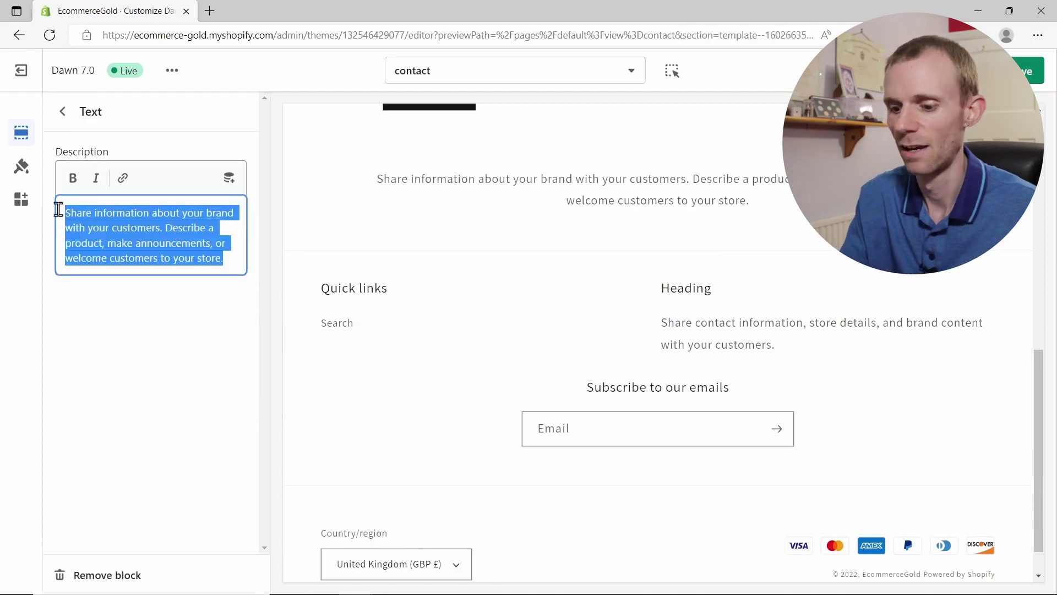
{"action": "type", "text": "Our contact "}
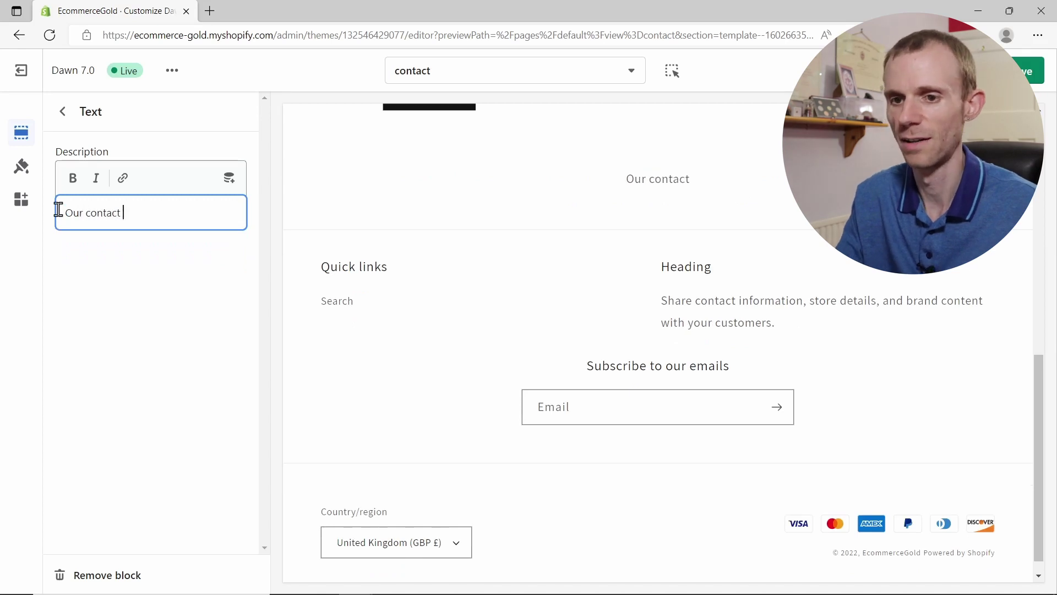
{"action": "type", "text": "mnumber is"}
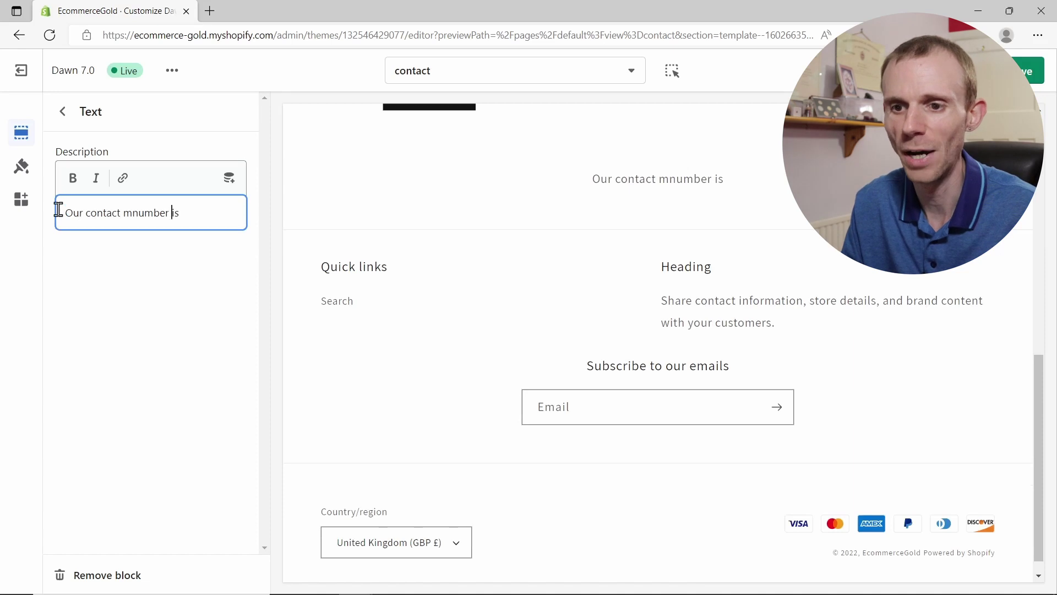
{"action": "key", "text": "BackSpace"}
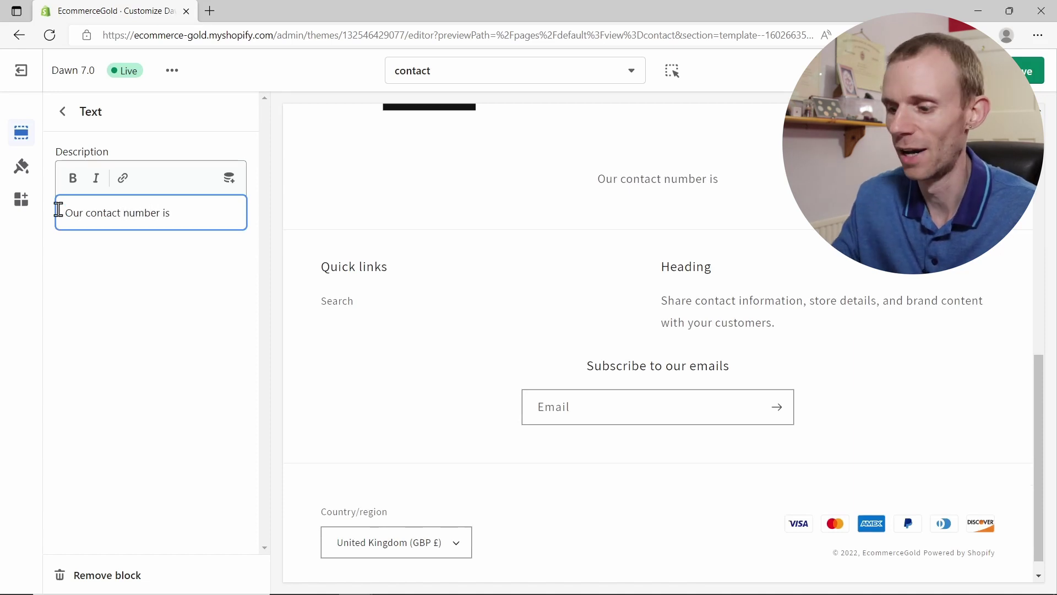
{"action": "type", "text": "whatever"}
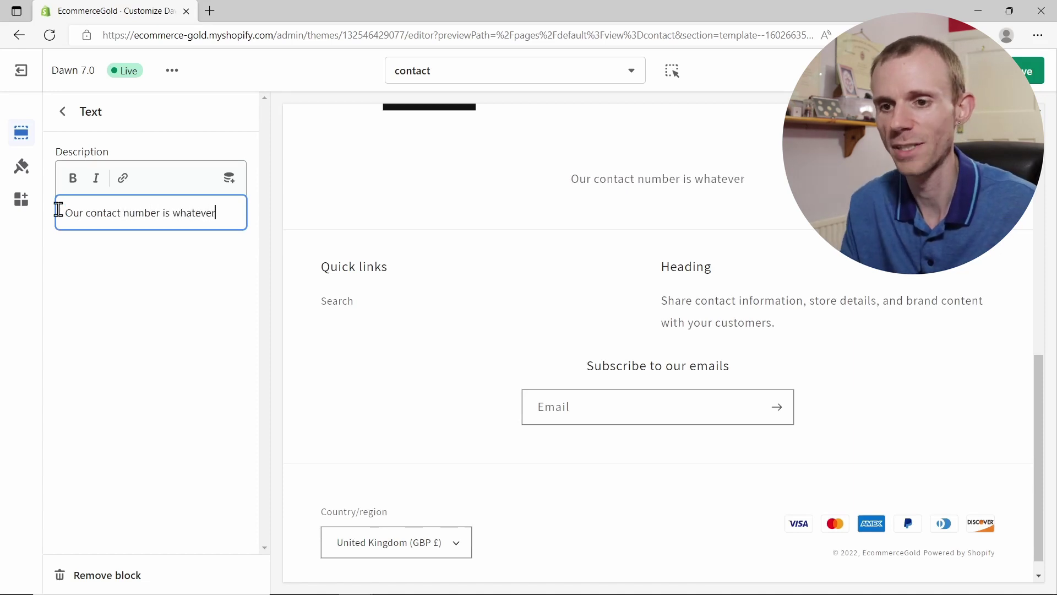
Step: Move the Rich text section above the Contact Form section
{"action": "left_click", "coordinate": [61, 112]}
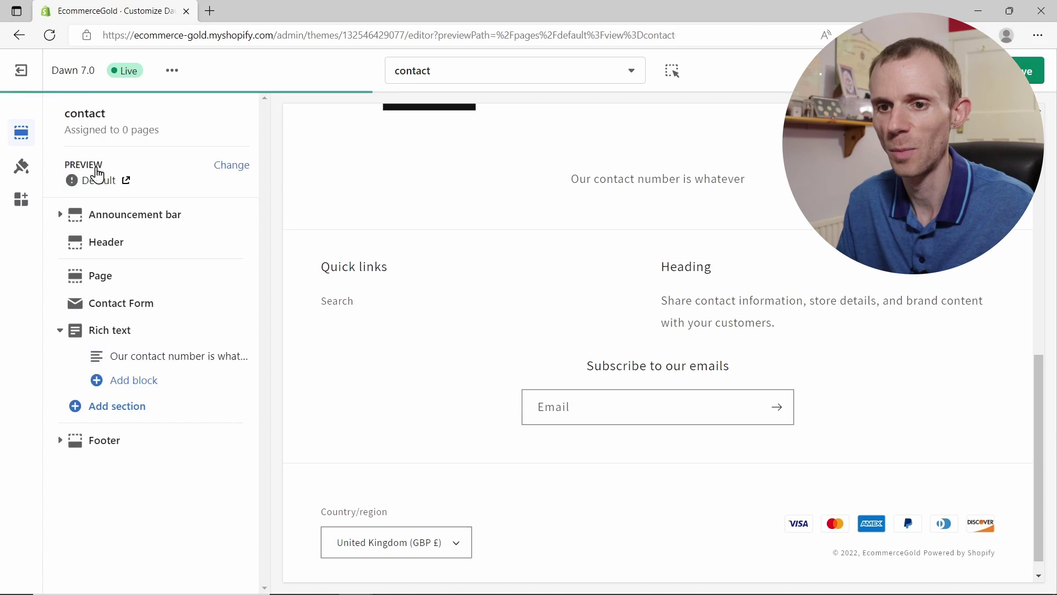
{"action": "left_click_drag", "start_coordinate": [239, 329], "coordinate": [220, 302]}
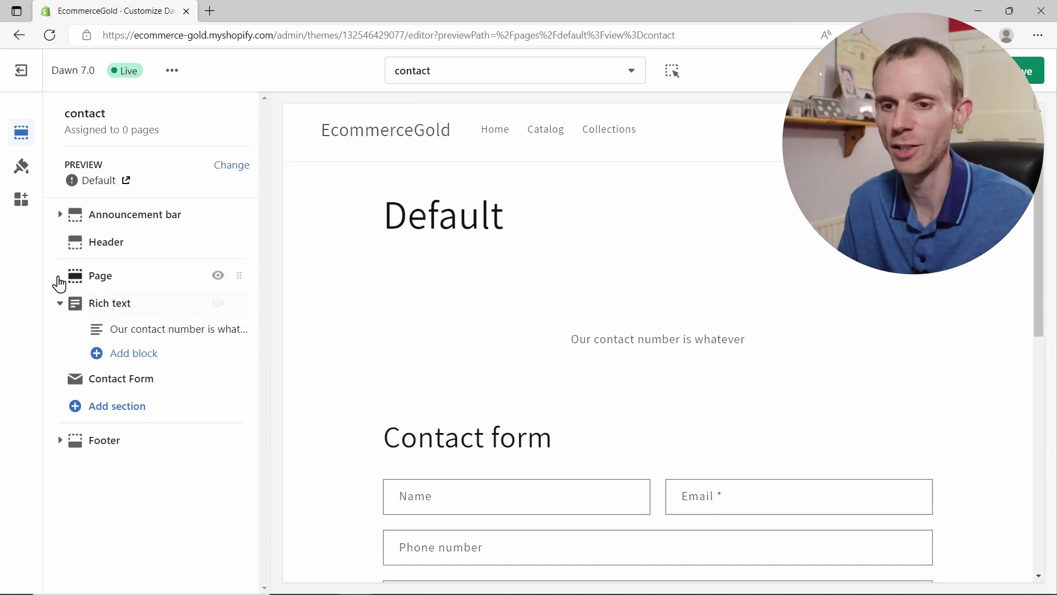
{"action": "scroll", "coordinate": [531, 300], "scroll_direction": "down", "scroll_amount": 3}
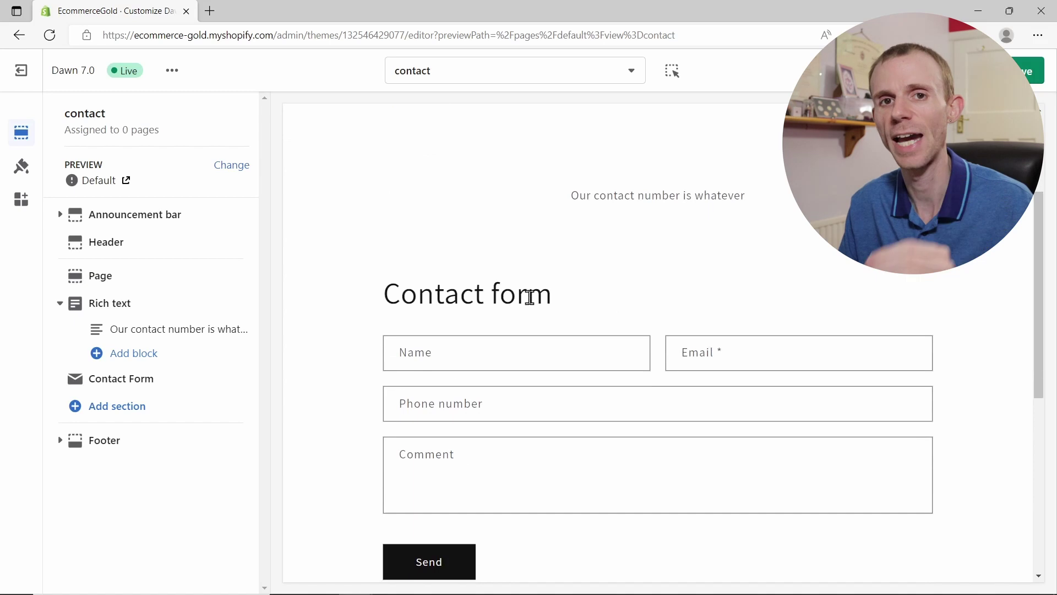
Step: Add an Image with text section below the Contact Form
{"action": "left_click", "coordinate": [135, 414]}
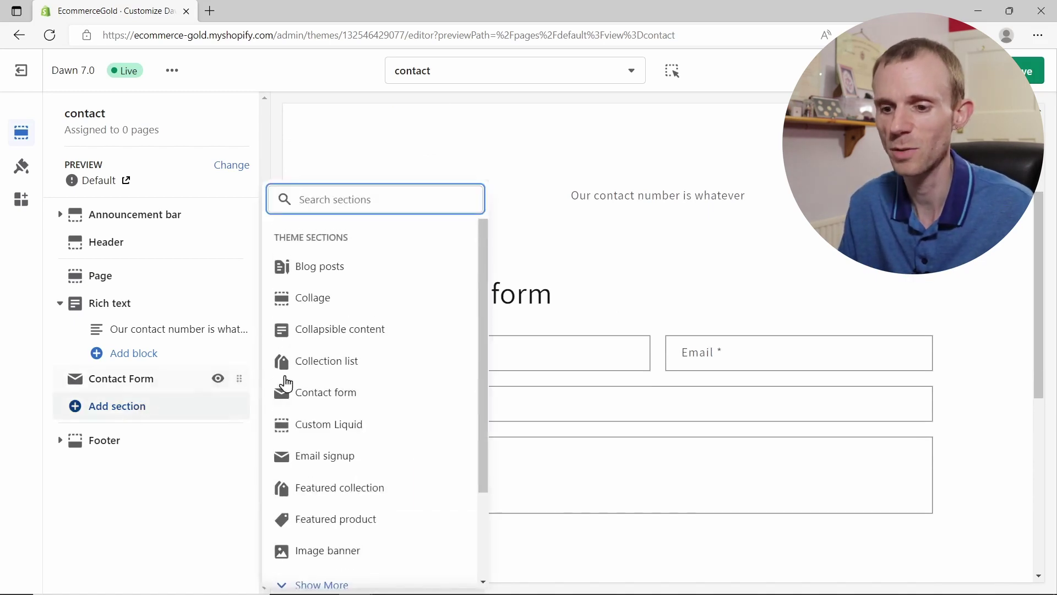
{"action": "scroll", "coordinate": [360, 408], "scroll_direction": "down", "scroll_amount": 2}
{"action": "left_click", "coordinate": [313, 521]}
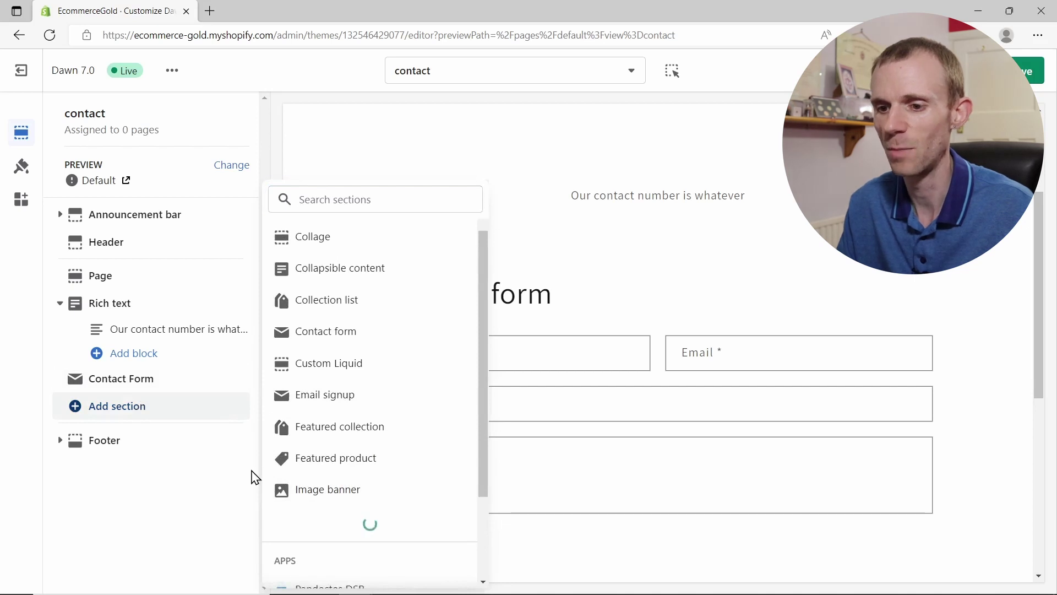
{"action": "scroll", "coordinate": [391, 400], "scroll_direction": "down", "scroll_amount": 1}
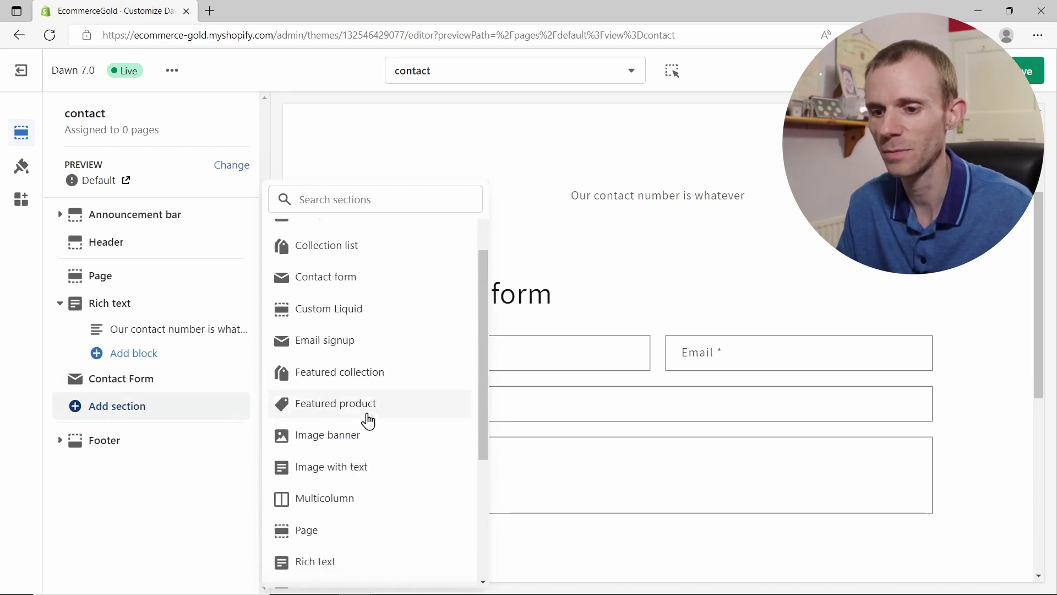
{"action": "left_click", "coordinate": [342, 465]}
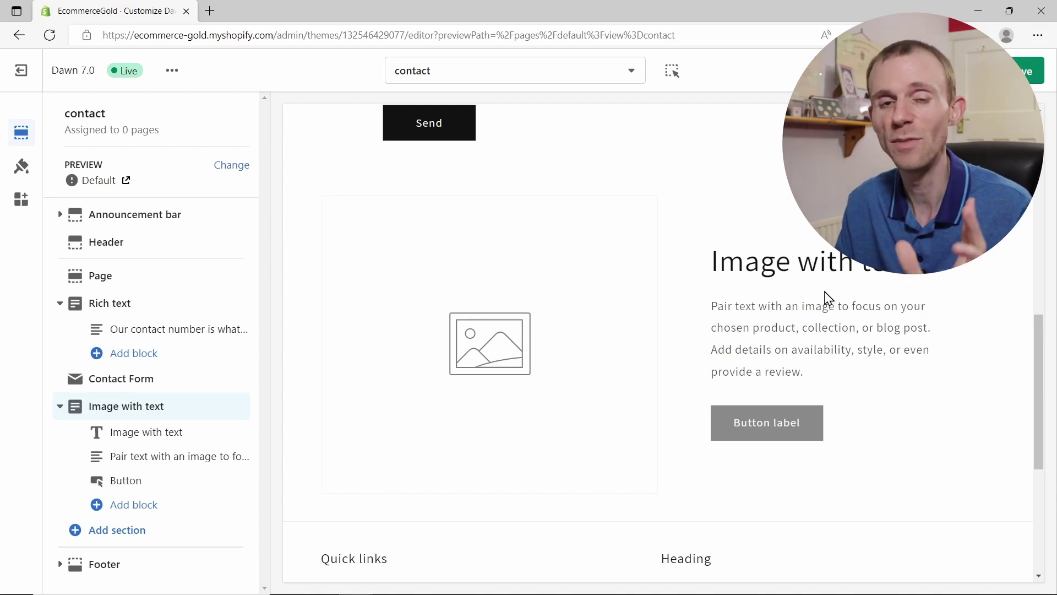
Step: Add a three-column Multicolumn section after the Image with text section
{"action": "left_click", "coordinate": [127, 529]}
{"action": "scroll", "coordinate": [393, 410], "scroll_direction": "down", "scroll_amount": 1}
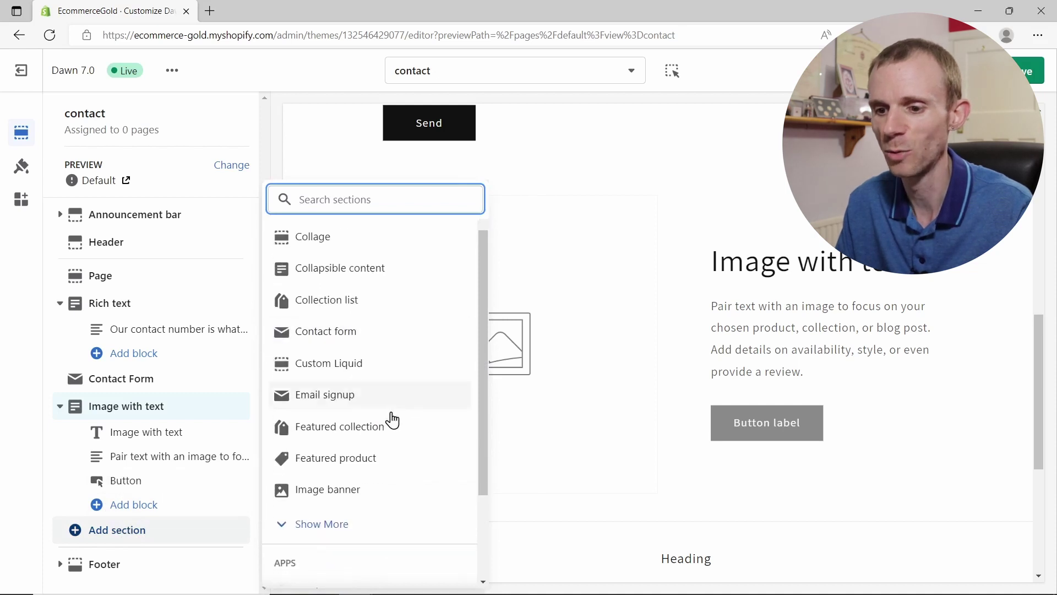
{"action": "left_click", "coordinate": [334, 530]}
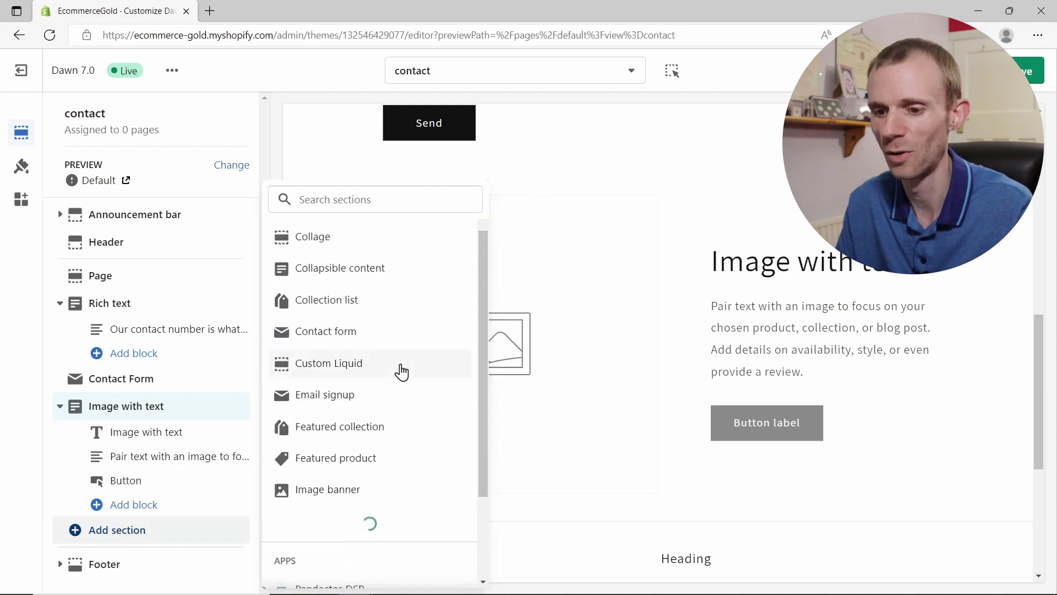
{"action": "scroll", "coordinate": [402, 372], "scroll_direction": "down", "scroll_amount": 2}
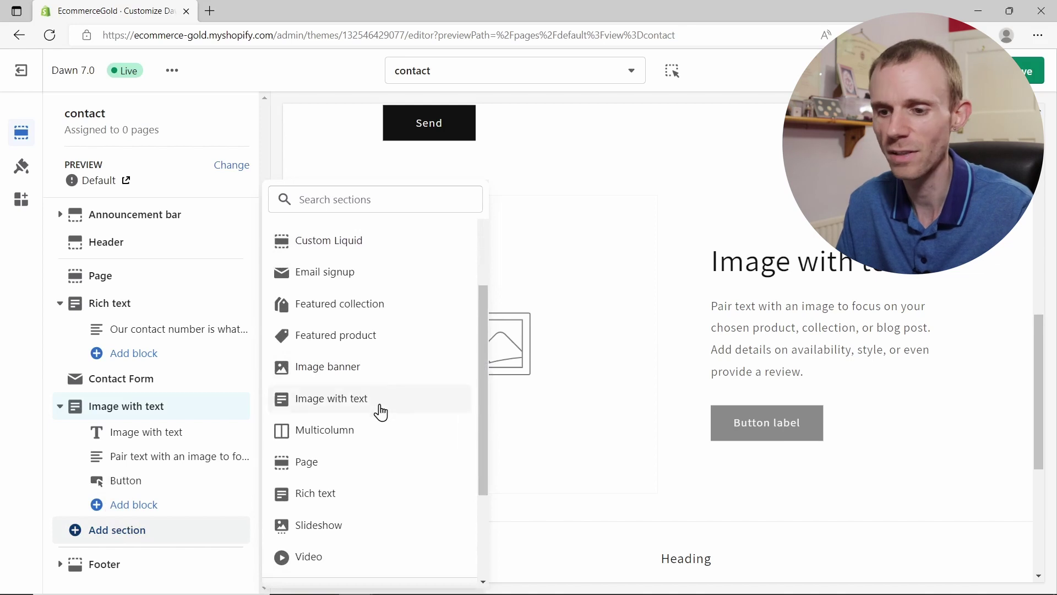
{"action": "left_click", "coordinate": [334, 433]}
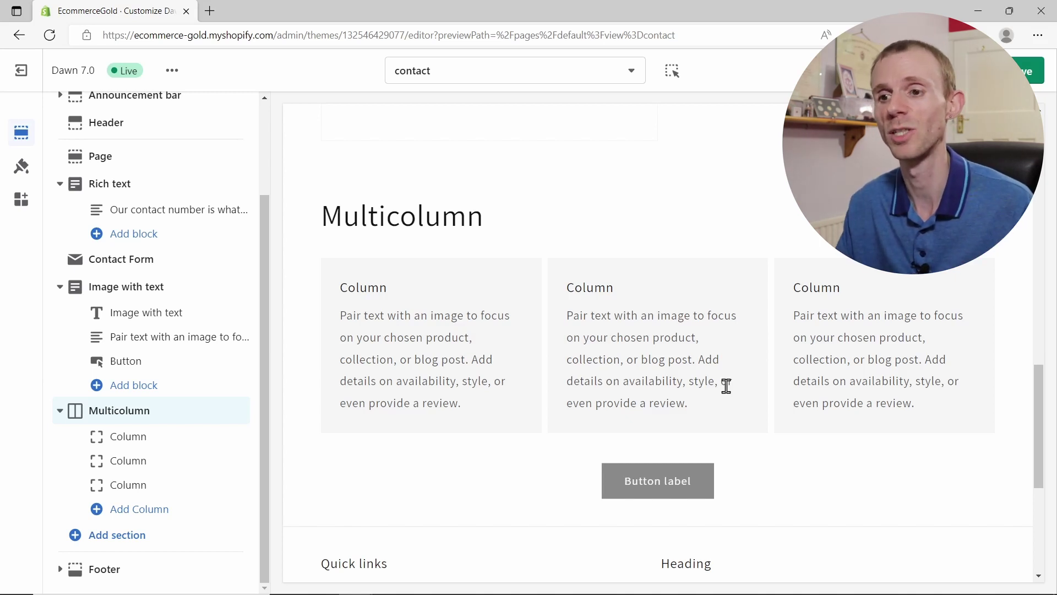
Step: Save the contact template with its four added sections
{"action": "scroll", "coordinate": [726, 385], "scroll_direction": "up", "scroll_amount": 15}
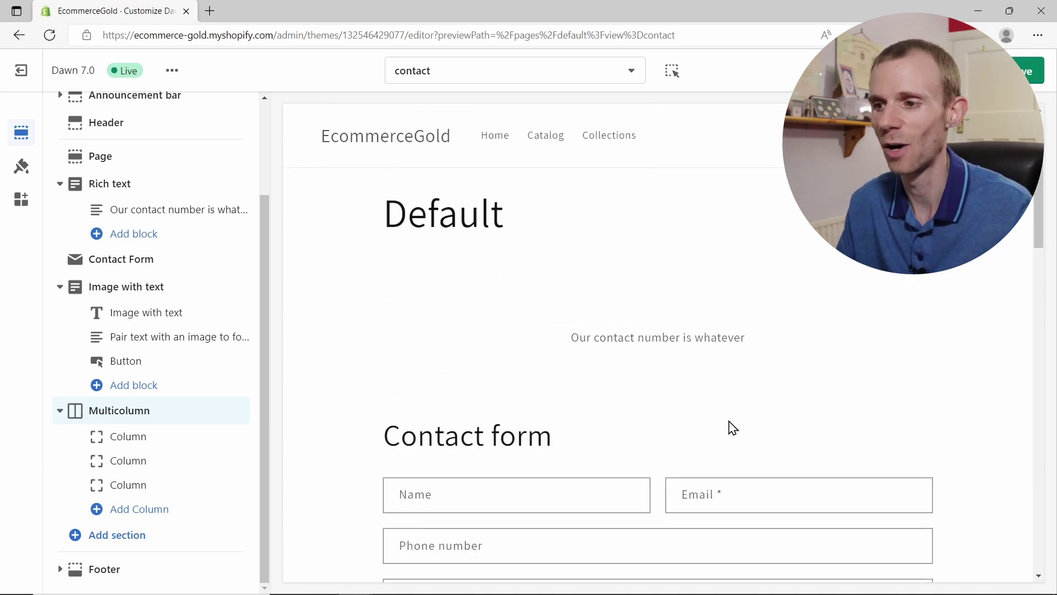
{"action": "left_click", "coordinate": [1025, 71]}
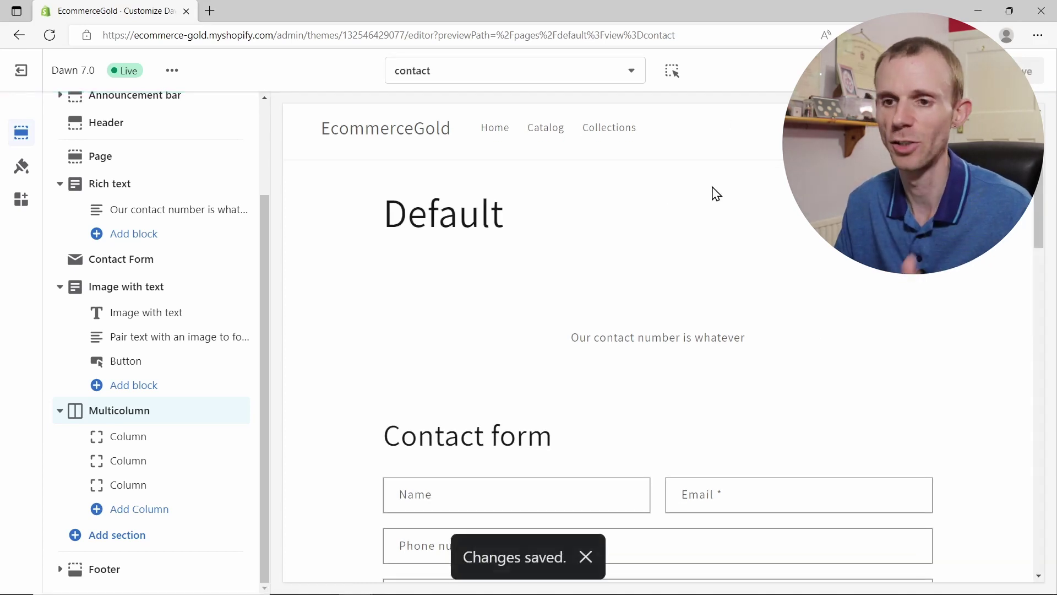
Step: Start a new store page titled 'Contact Us'
{"action": "left_click", "coordinate": [39, 74]}
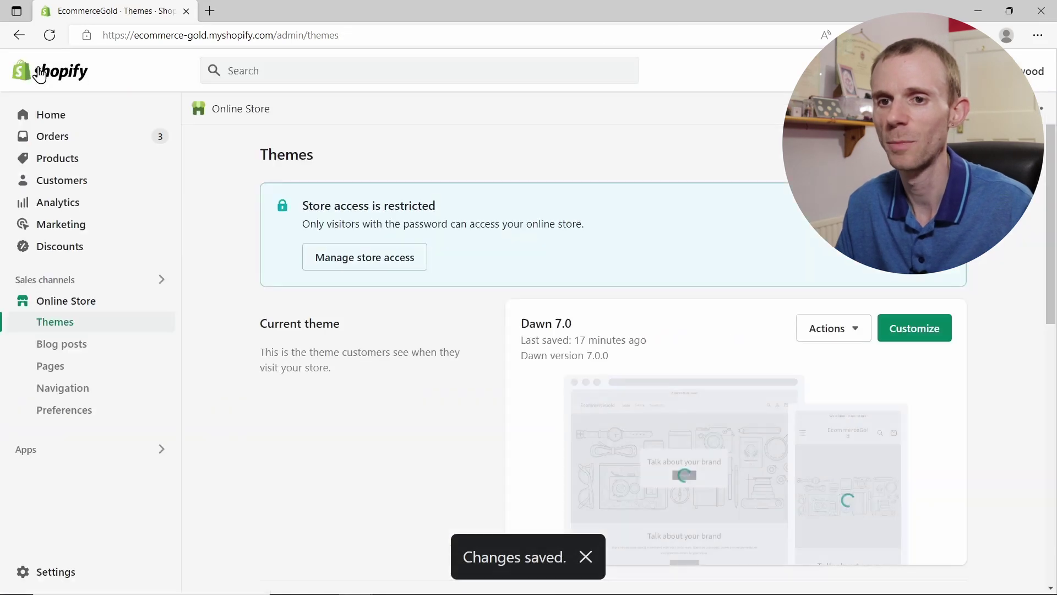
{"action": "left_click", "coordinate": [72, 366]}
{"action": "scroll", "coordinate": [504, 265], "scroll_direction": "down", "scroll_amount": 2}
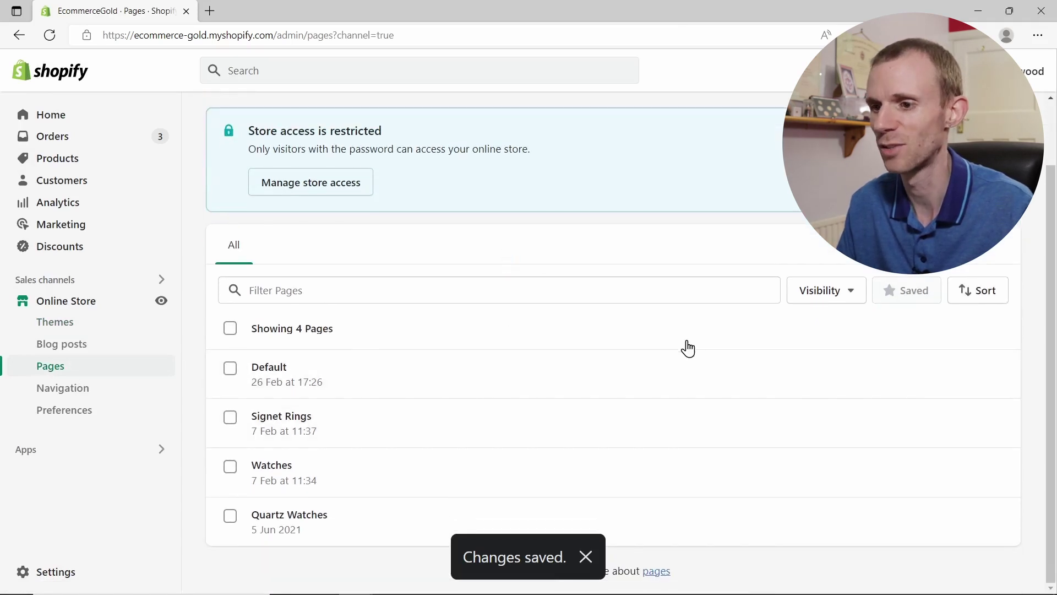
{"action": "scroll", "coordinate": [687, 348], "scroll_direction": "up", "scroll_amount": 2}
{"action": "left_click", "coordinate": [977, 154]}
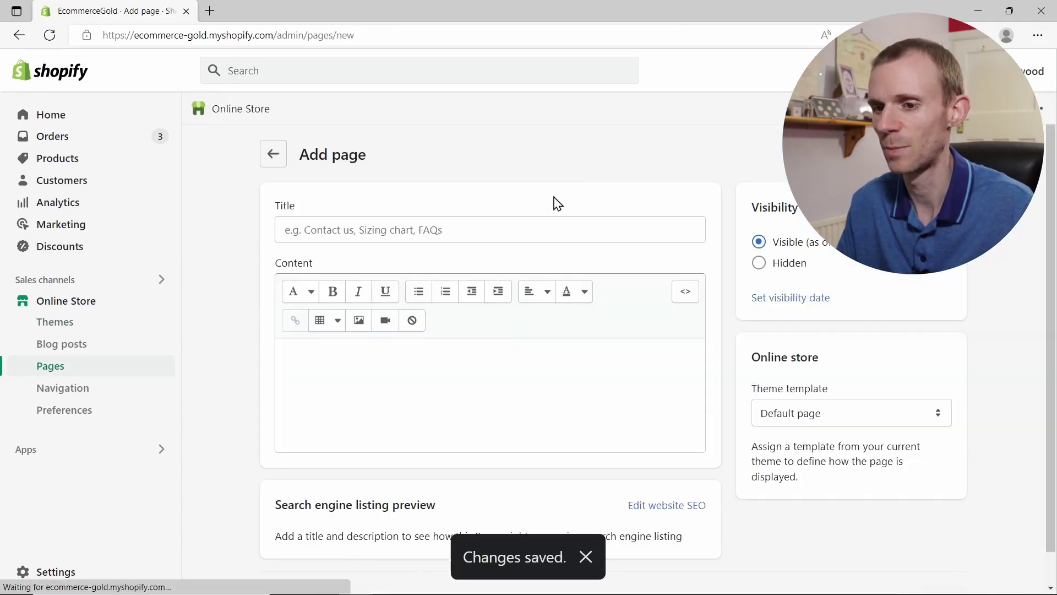
{"action": "left_click", "coordinate": [458, 227]}
{"action": "type", "text": "Co"}
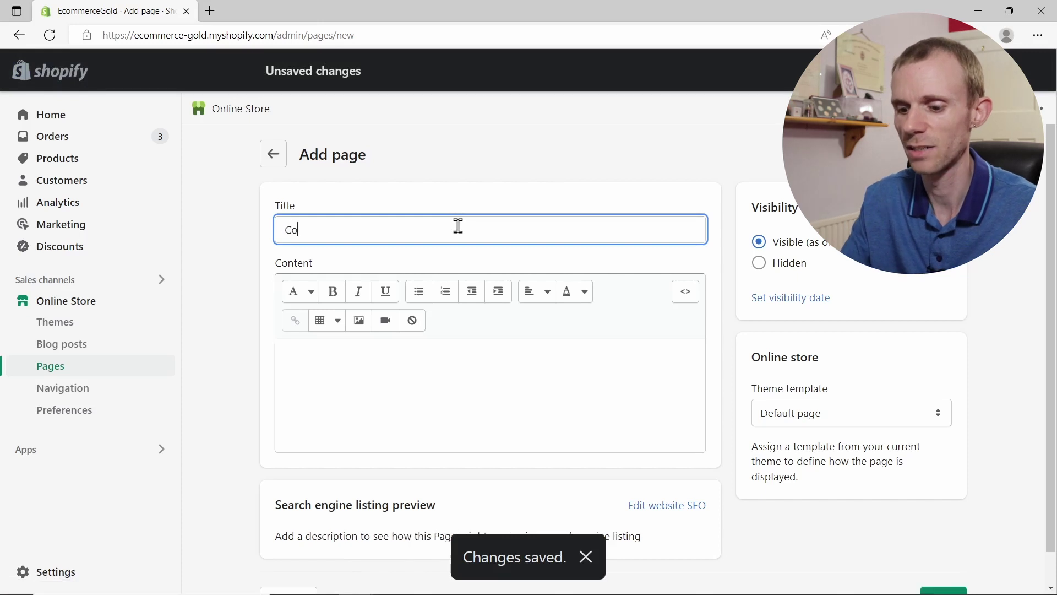
{"action": "type", "text": "ntact Us"}
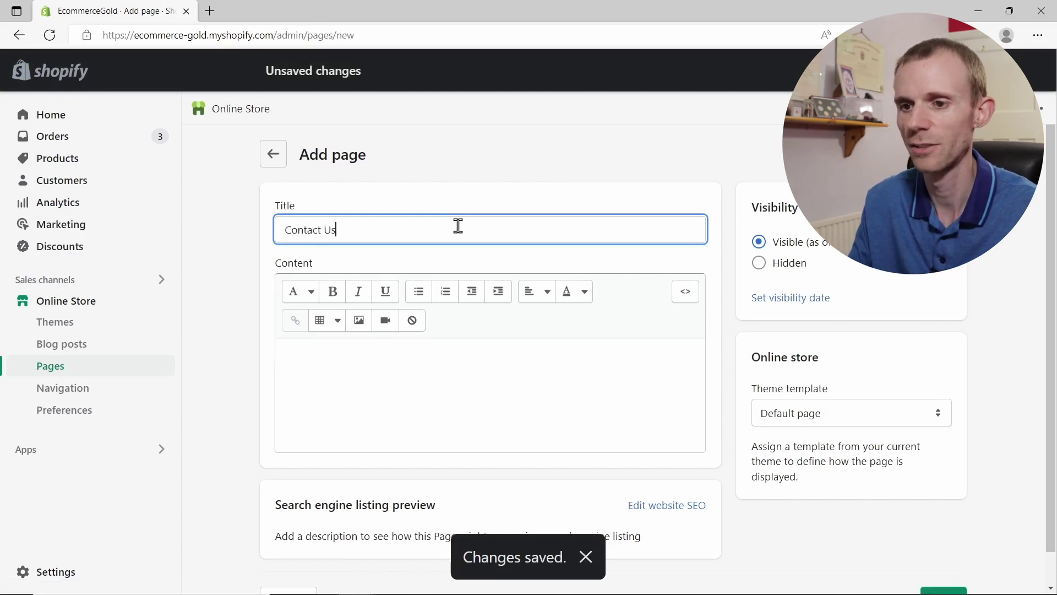
Step: Assign the contact theme template to the Contact Us page and save it
{"action": "scroll", "coordinate": [545, 220], "scroll_direction": "down", "scroll_amount": 1}
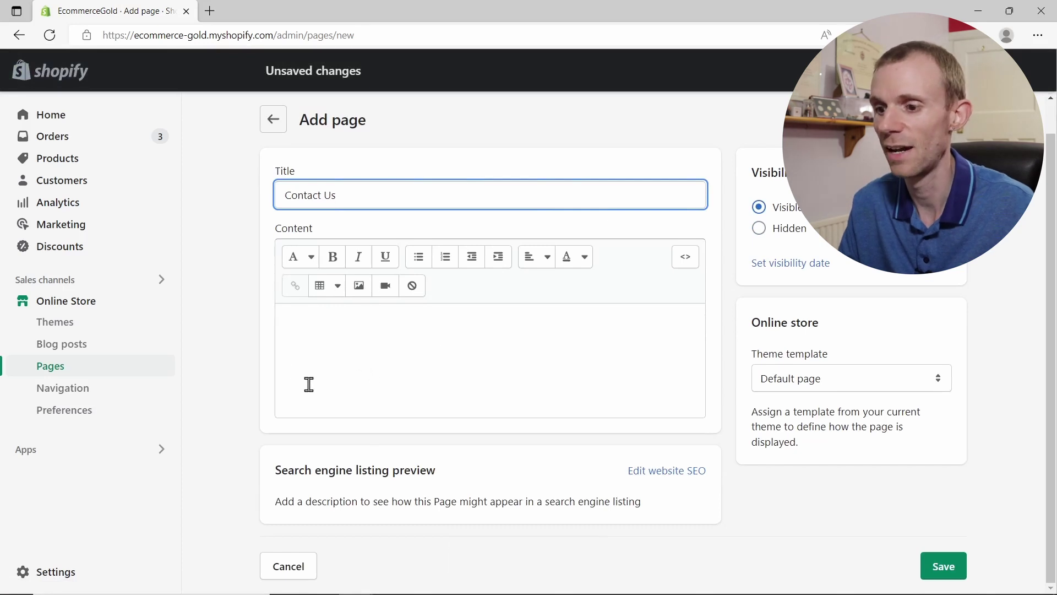
{"action": "left_click", "coordinate": [821, 385]}
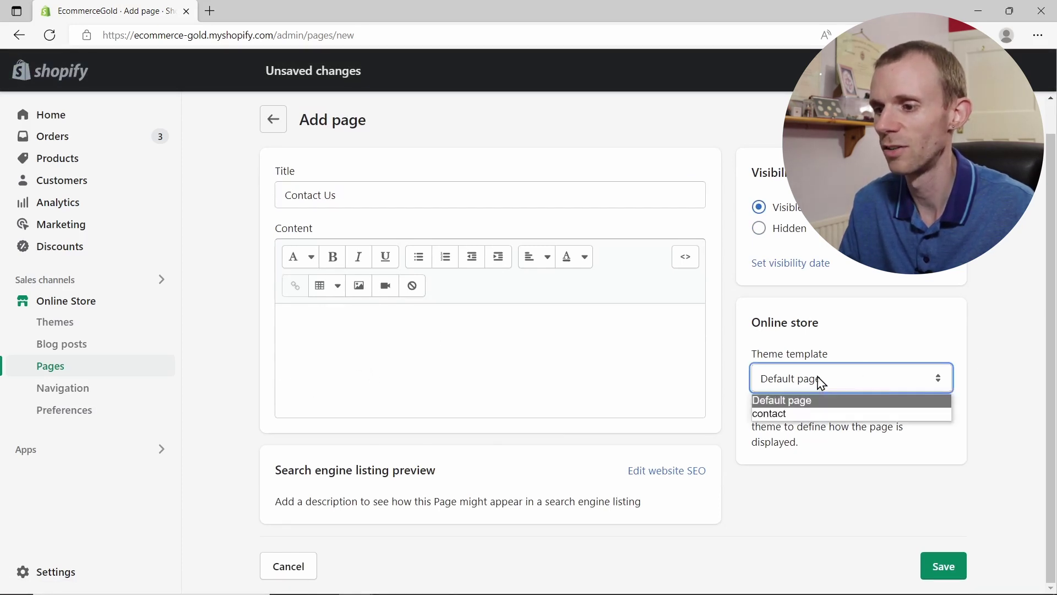
{"action": "left_click", "coordinate": [810, 413]}
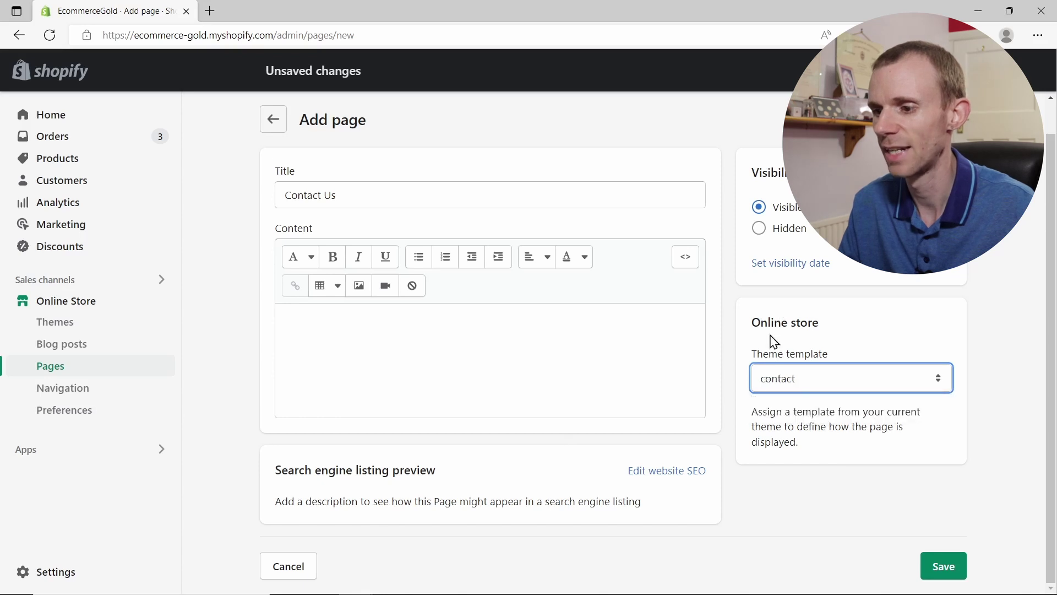
{"action": "left_click", "coordinate": [945, 573]}
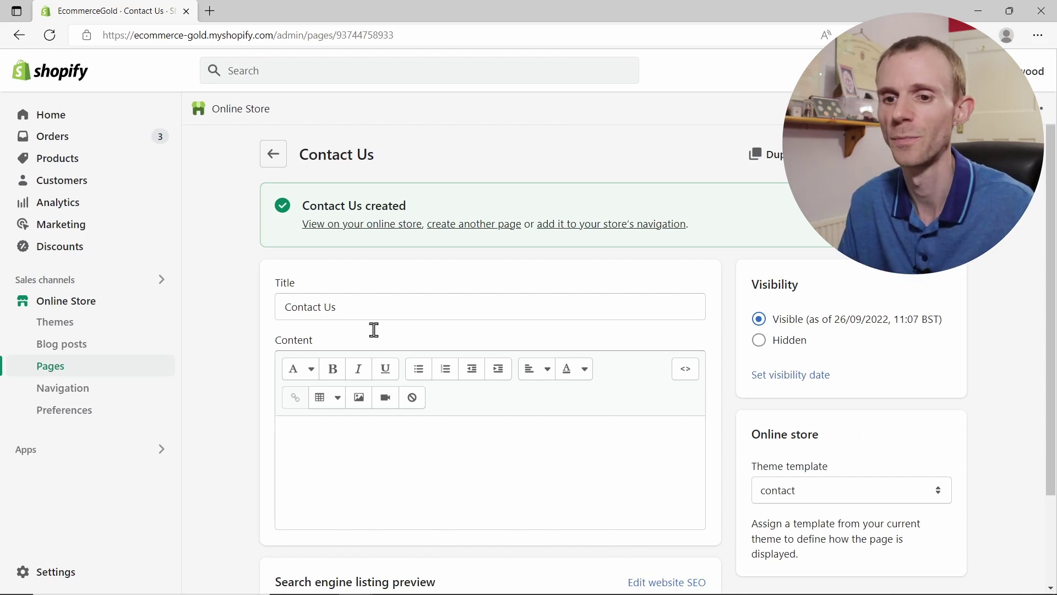
Step: Add a Contact Us item linking to the Contact Us page to the Main menu and save
{"action": "left_click", "coordinate": [85, 392]}
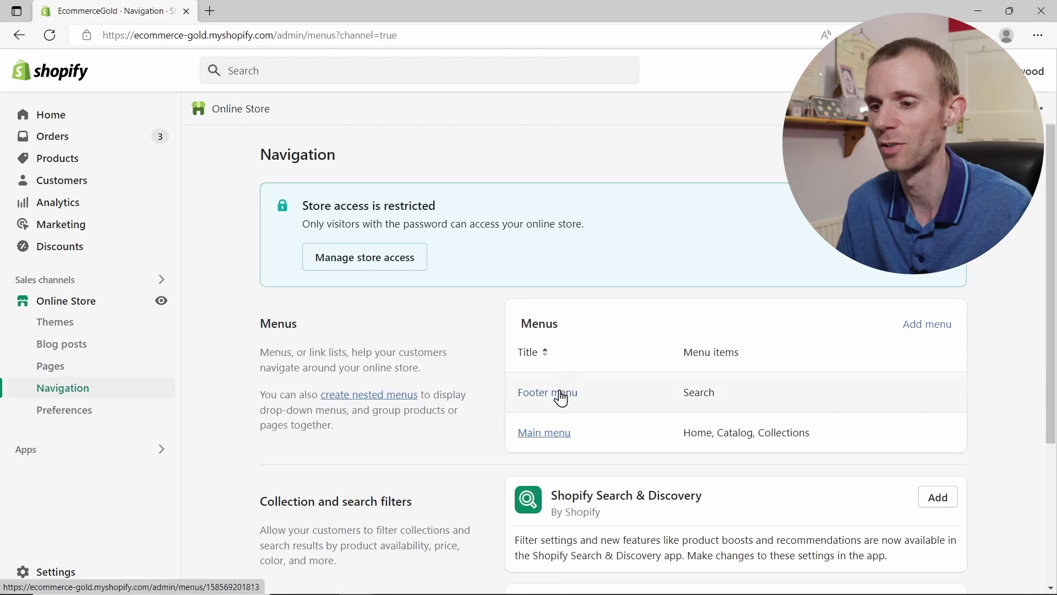
{"action": "left_click", "coordinate": [545, 435]}
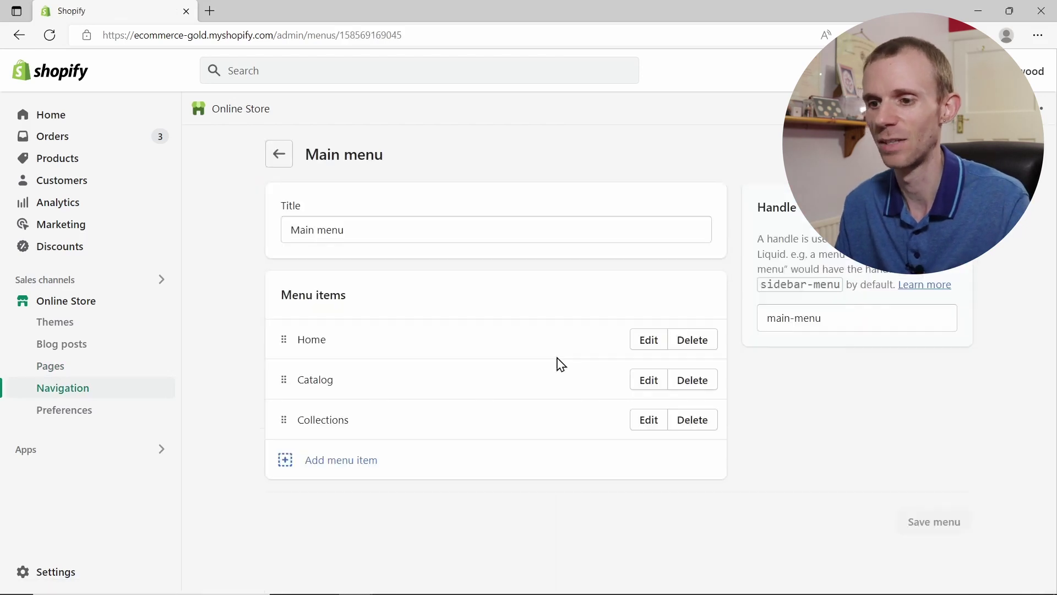
{"action": "left_click", "coordinate": [314, 467]}
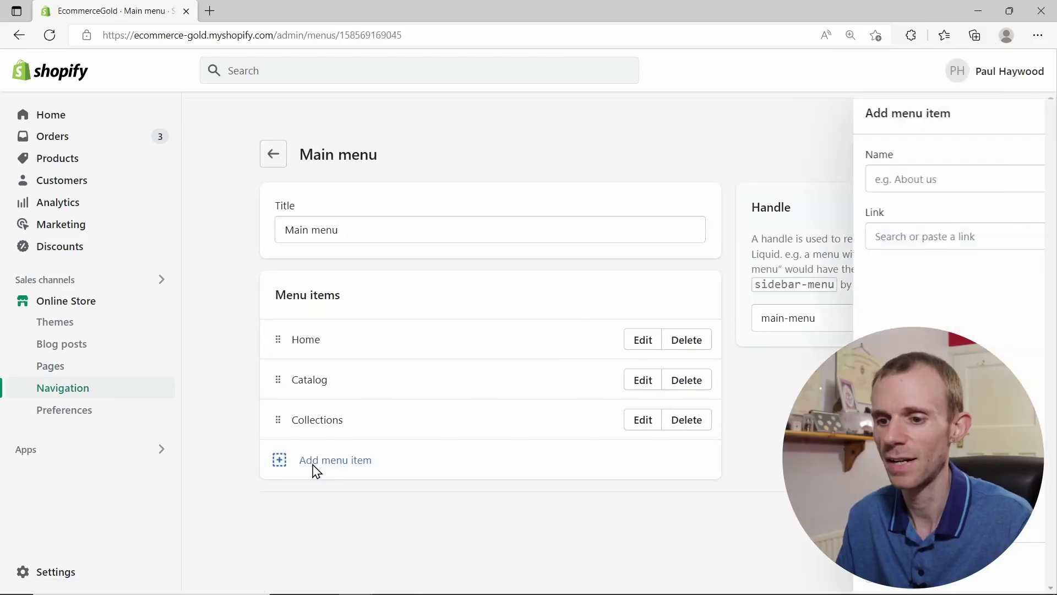
{"action": "left_click", "coordinate": [859, 234]}
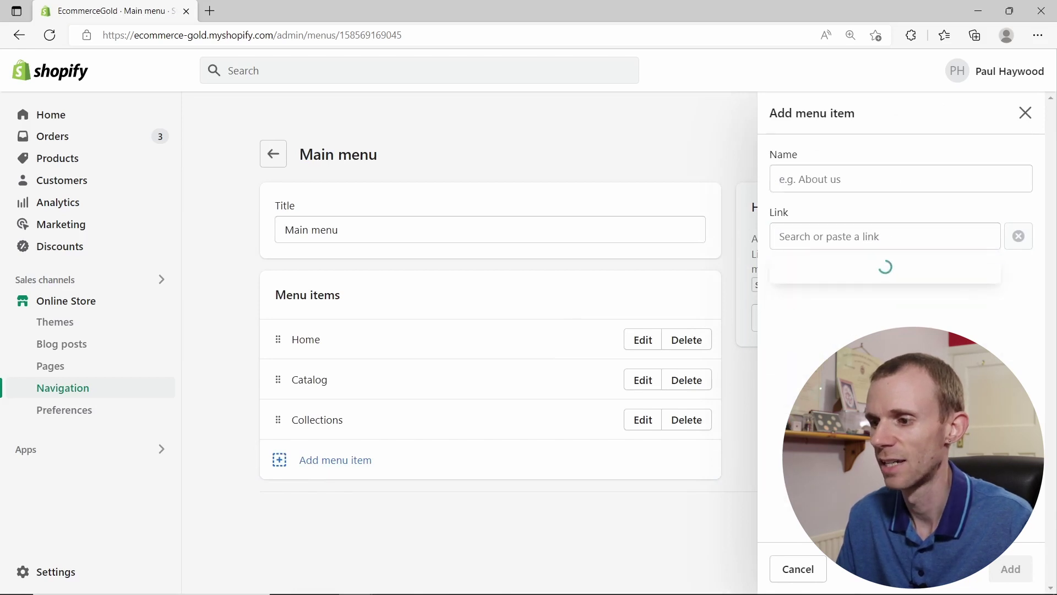
{"action": "left_click", "coordinate": [849, 301]}
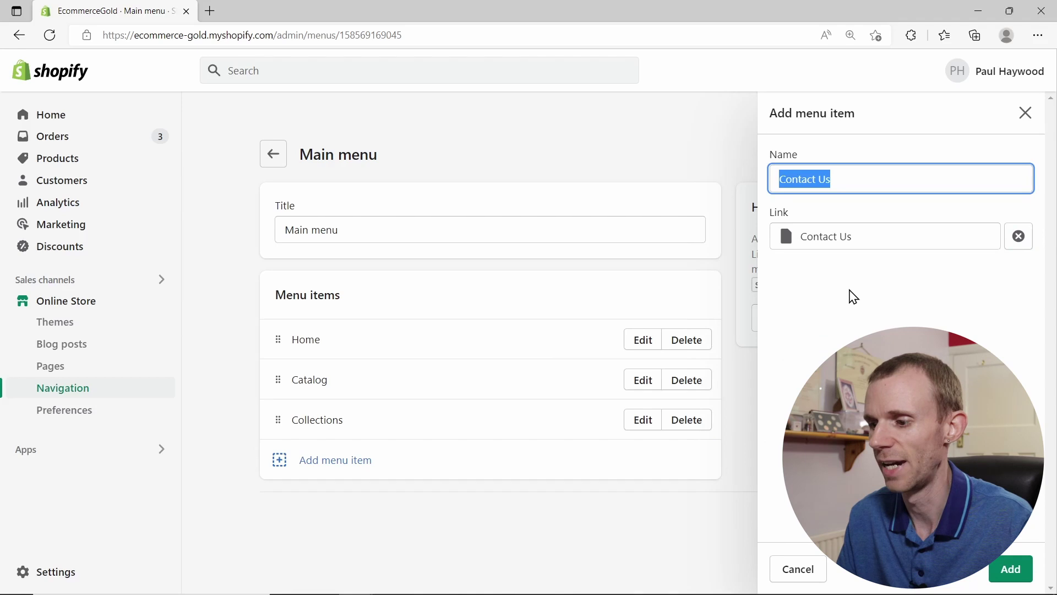
{"action": "left_click", "coordinate": [1009, 568]}
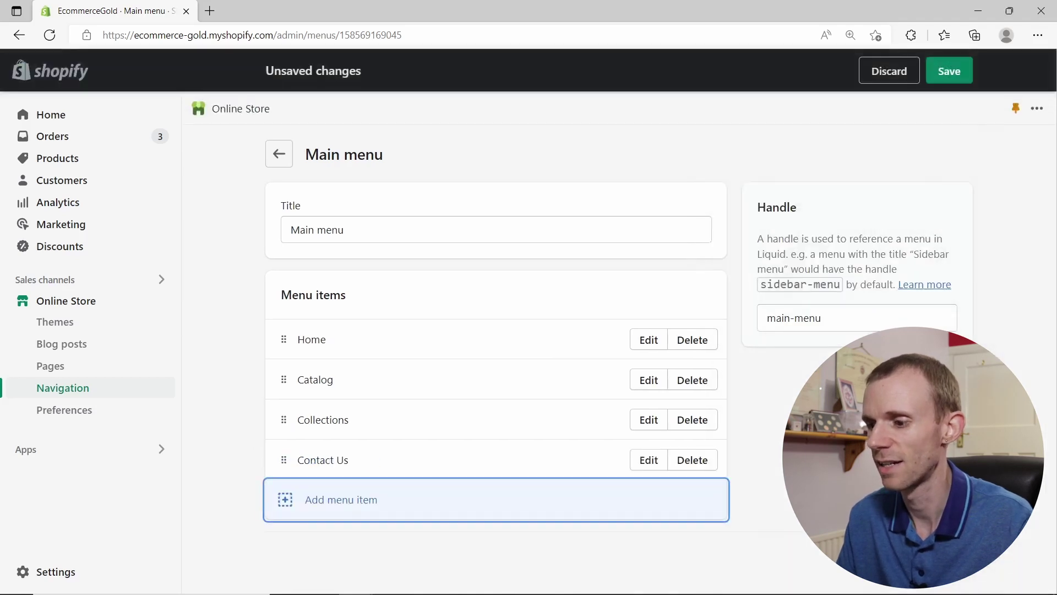
{"action": "left_click", "coordinate": [936, 561]}
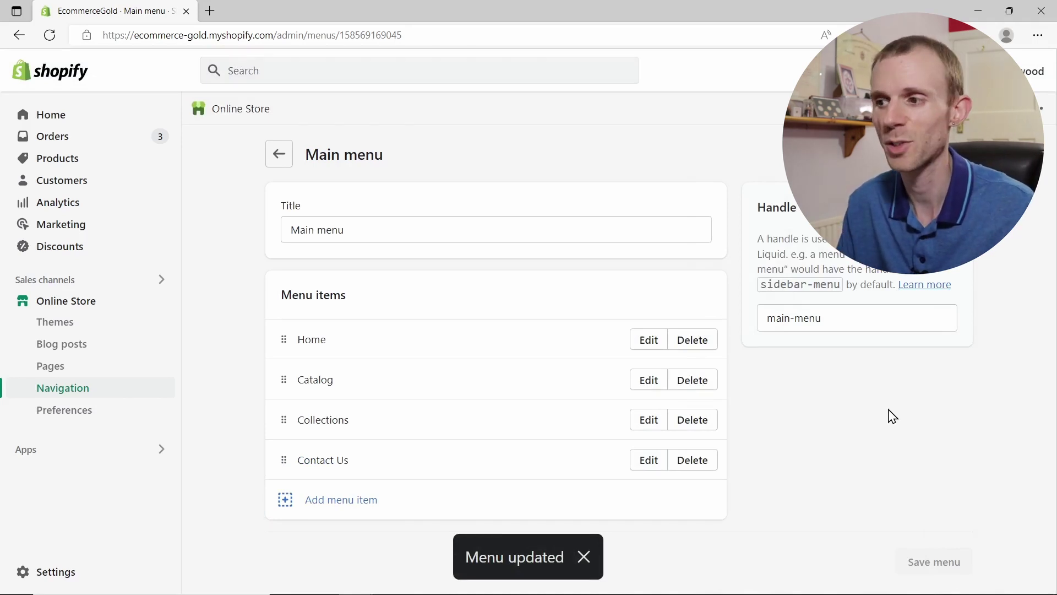
Step: Open the live storefront's Contact Us page and check its contact-number text and contact form
{"action": "left_click", "coordinate": [160, 301]}
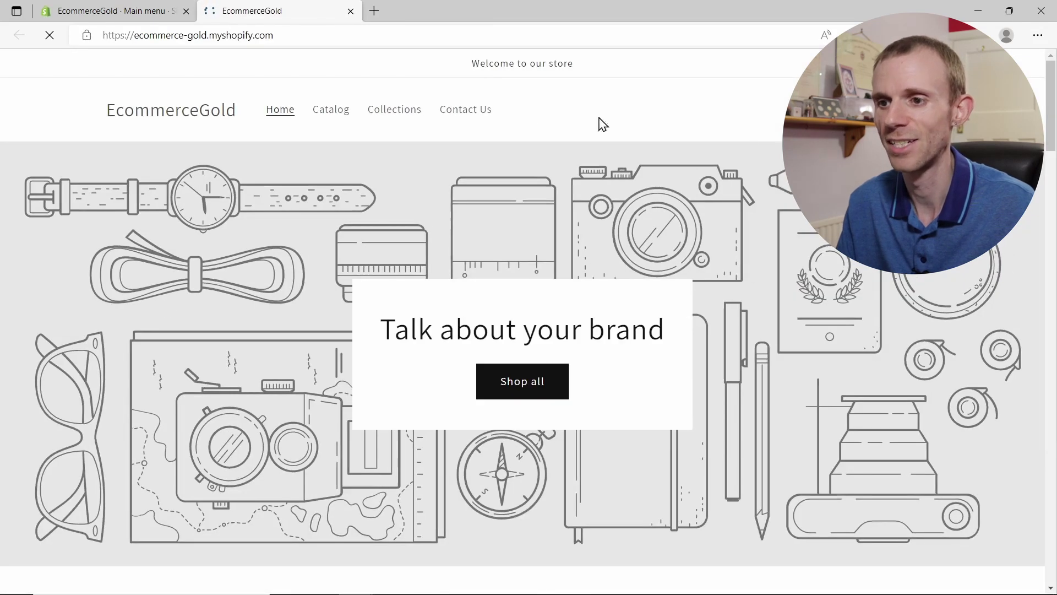
{"action": "left_click", "coordinate": [483, 118]}
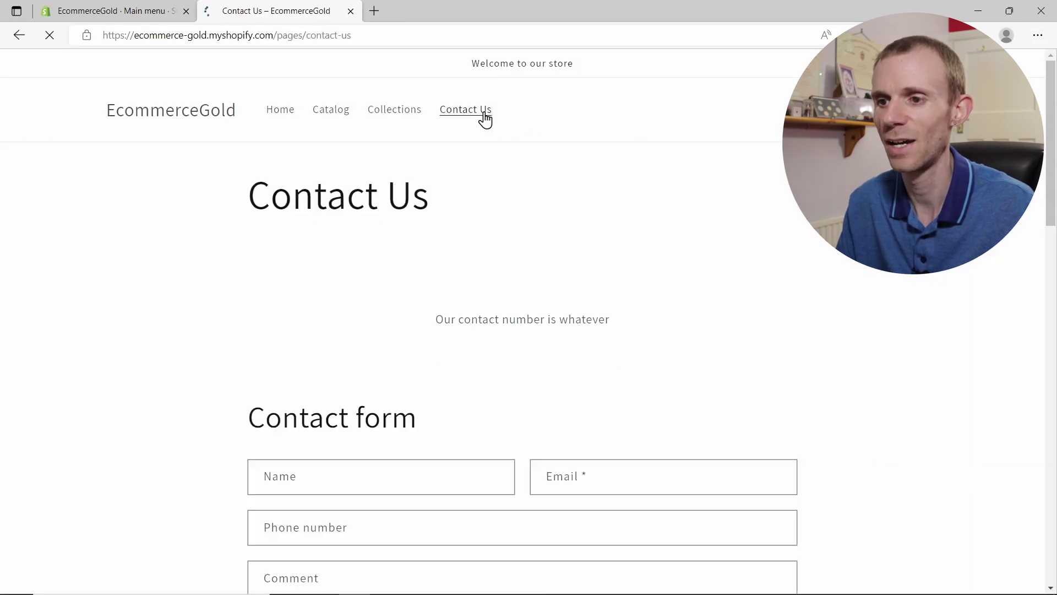
{"action": "scroll", "coordinate": [743, 236], "scroll_direction": "down", "scroll_amount": 7}
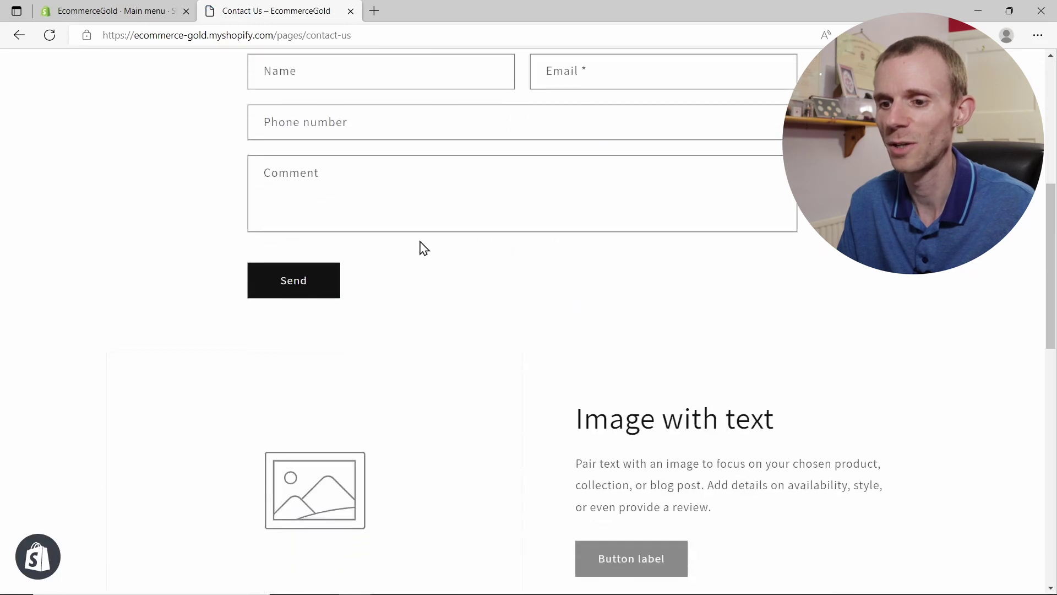
{"action": "scroll", "coordinate": [642, 279], "scroll_direction": "down", "scroll_amount": 11}
{"action": "scroll", "coordinate": [642, 292], "scroll_direction": "up", "scroll_amount": 14}
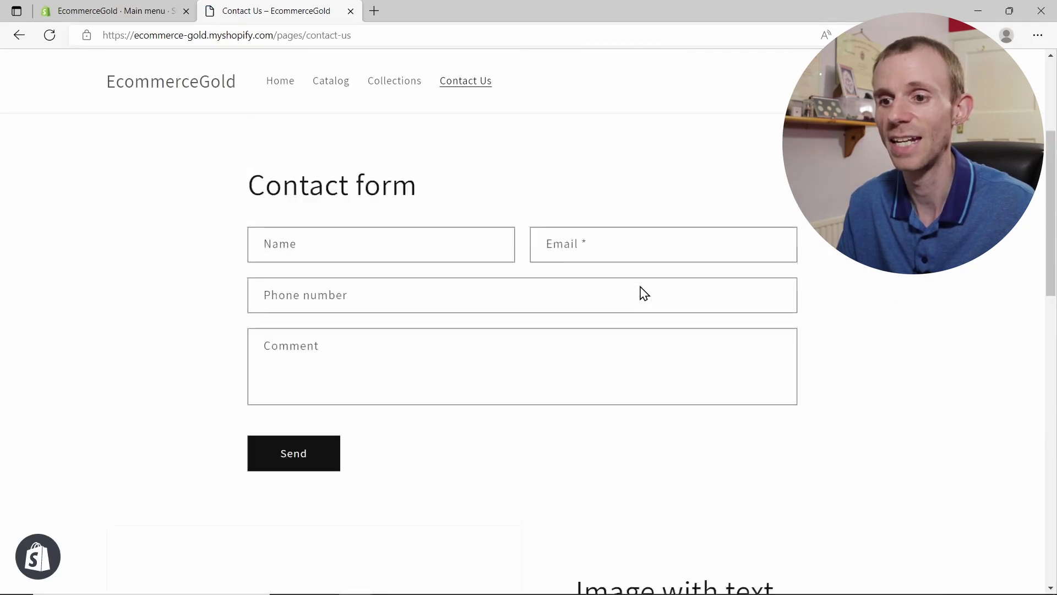
{"action": "scroll", "coordinate": [644, 293], "scroll_direction": "up", "scroll_amount": 4}
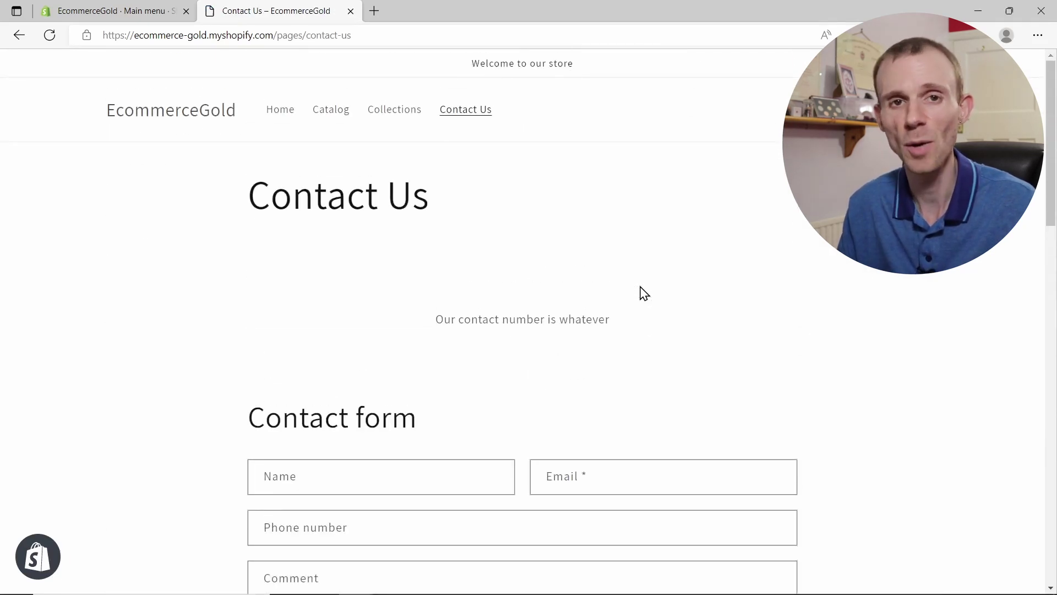